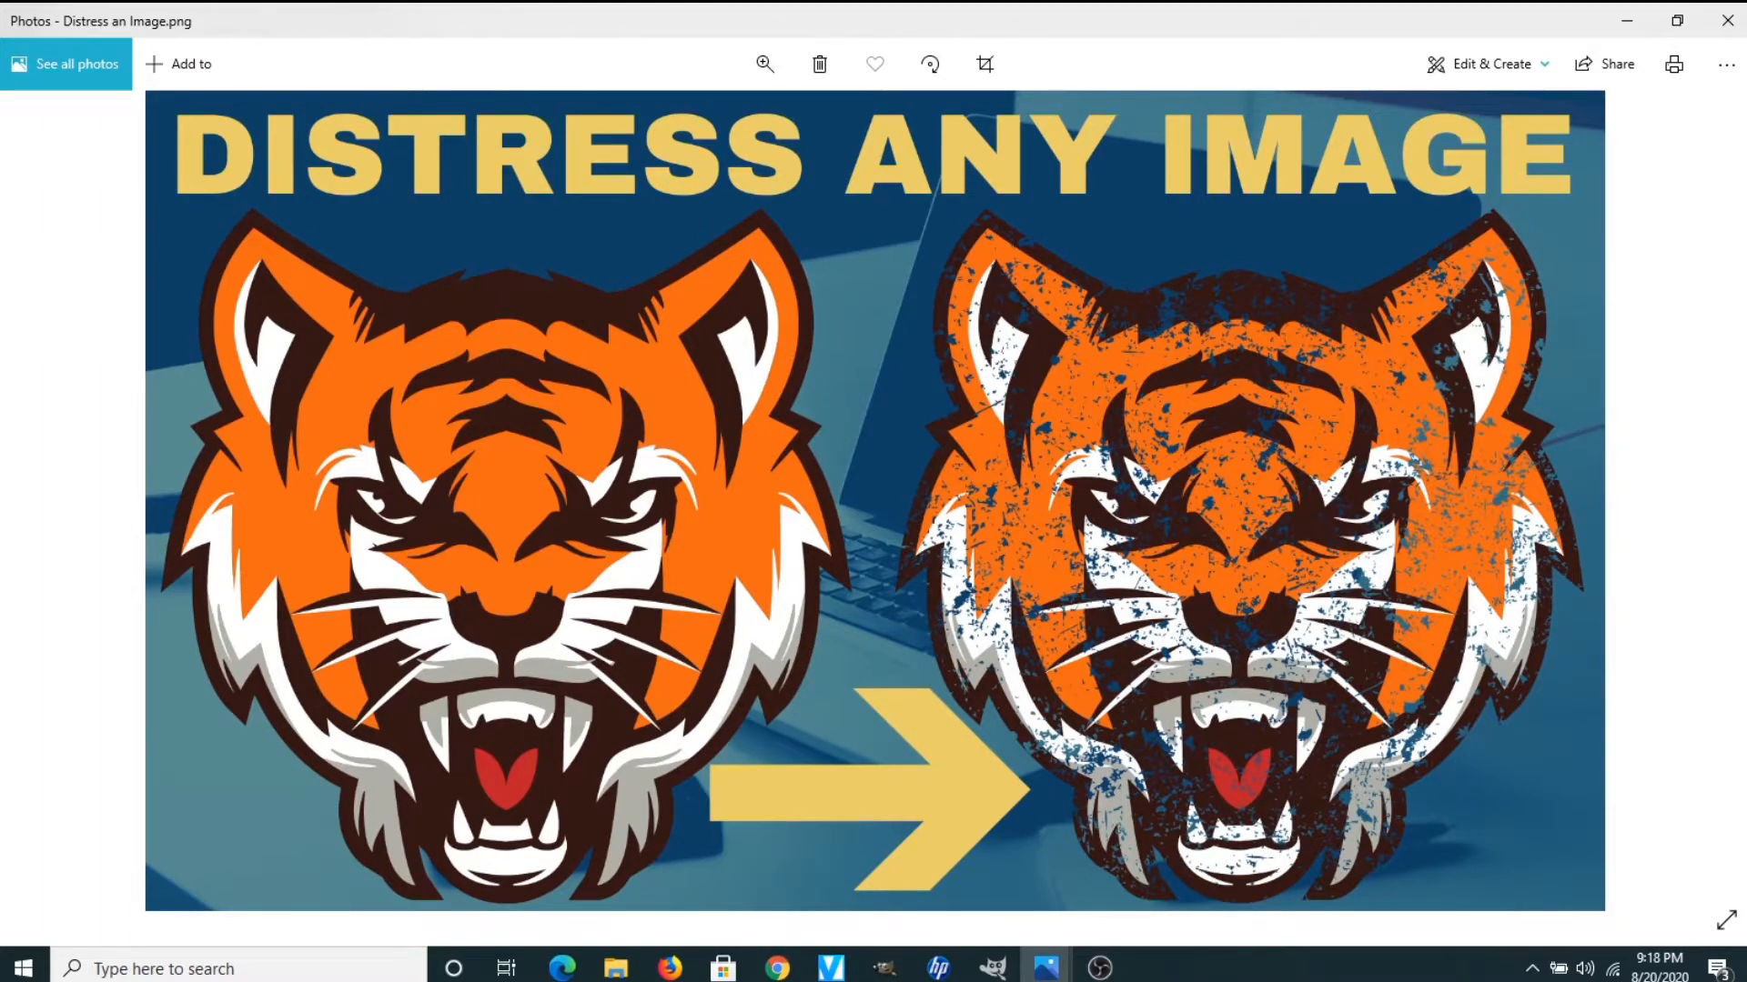
Create a new 4500×4500 px image and hide its red Background layer
{"action": "mouse_move", "coordinate": [982, 973]}
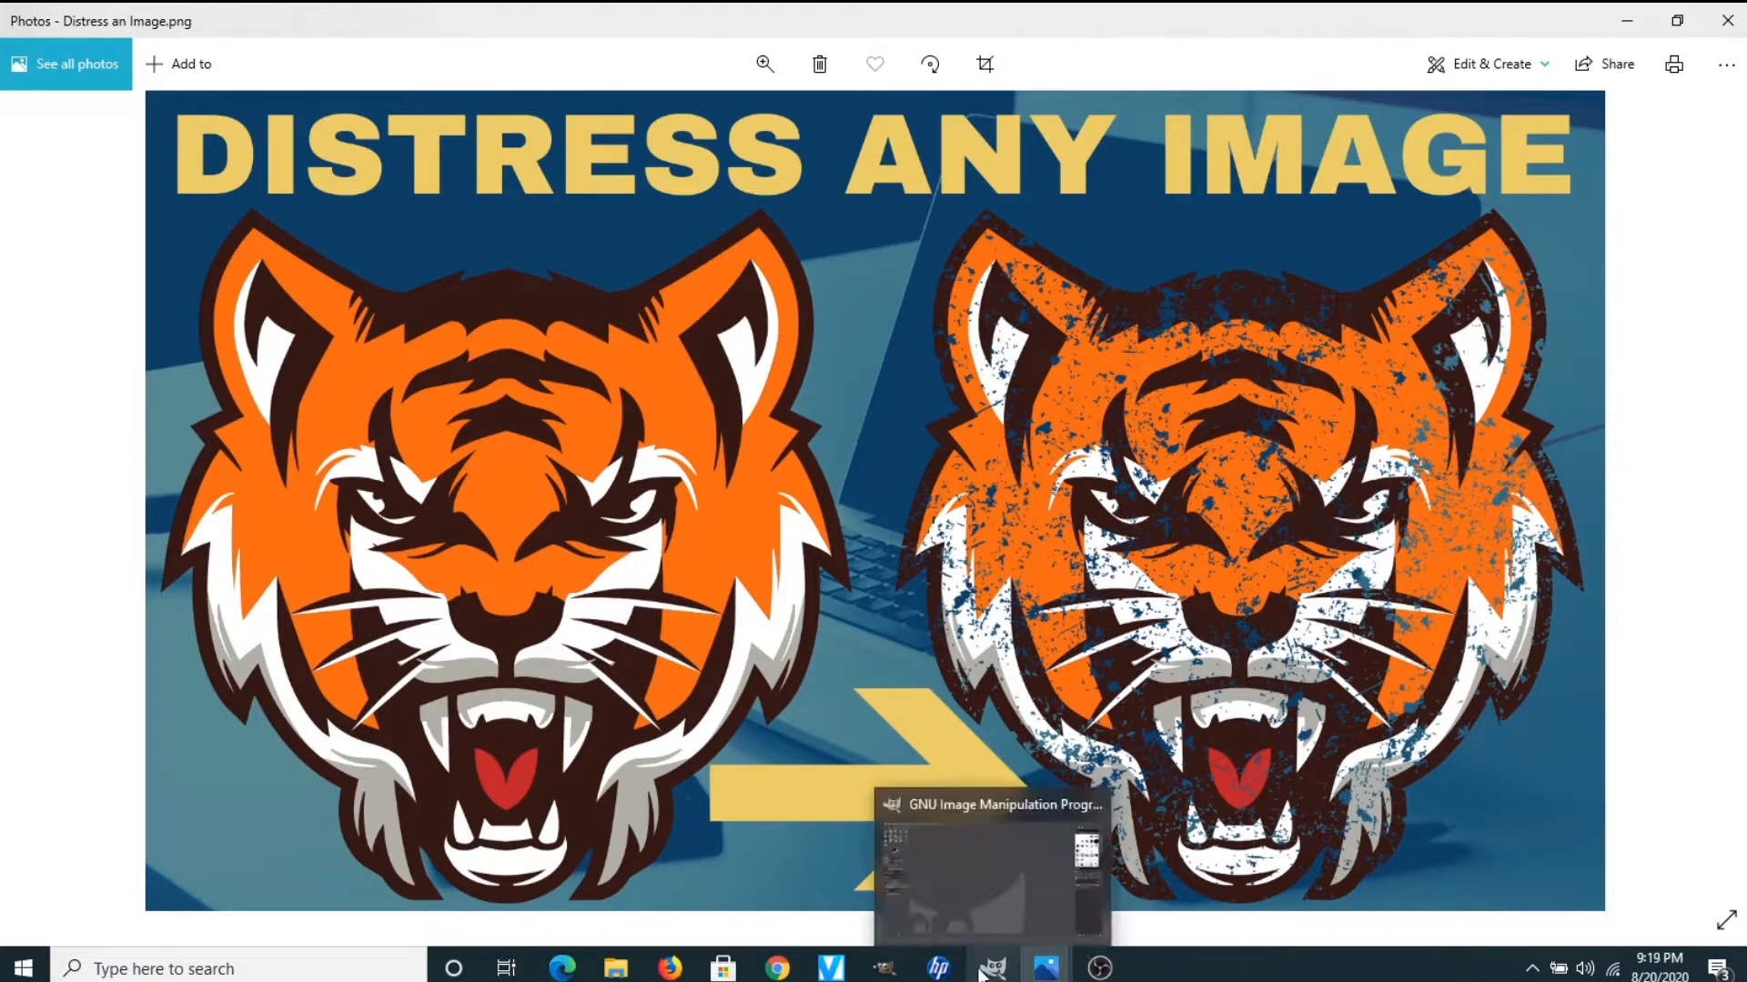
{"action": "left_click", "coordinate": [981, 972]}
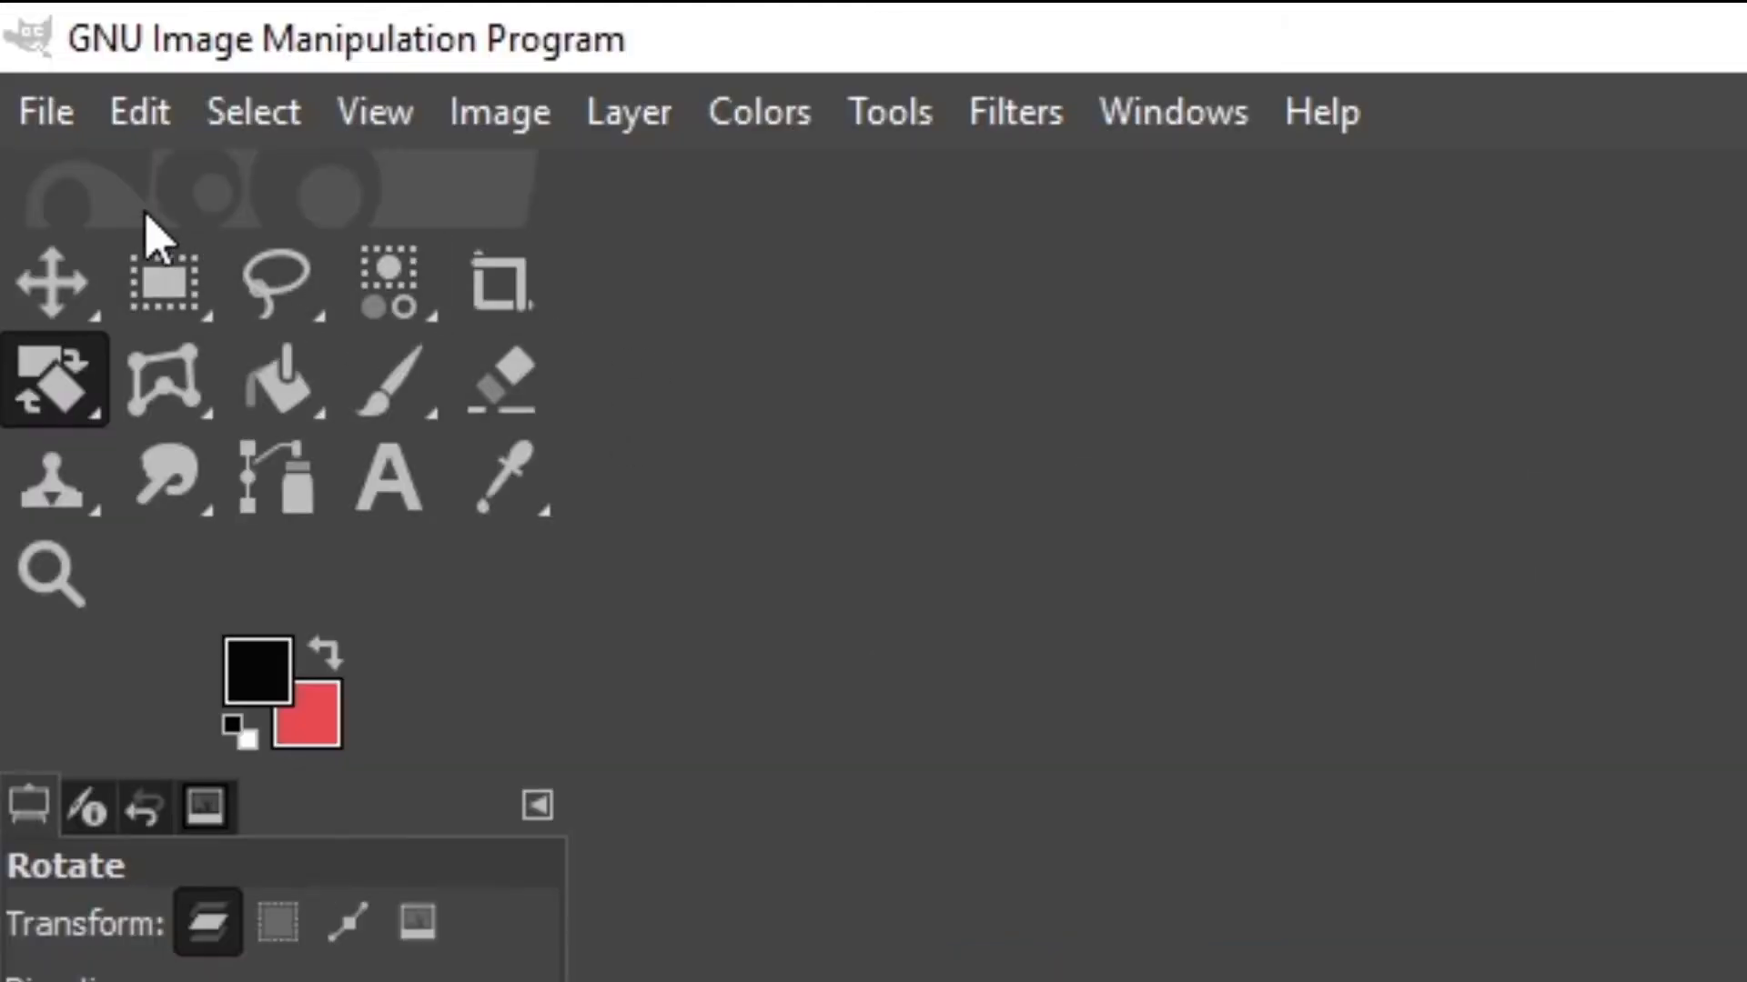
{"action": "left_click", "coordinate": [47, 114]}
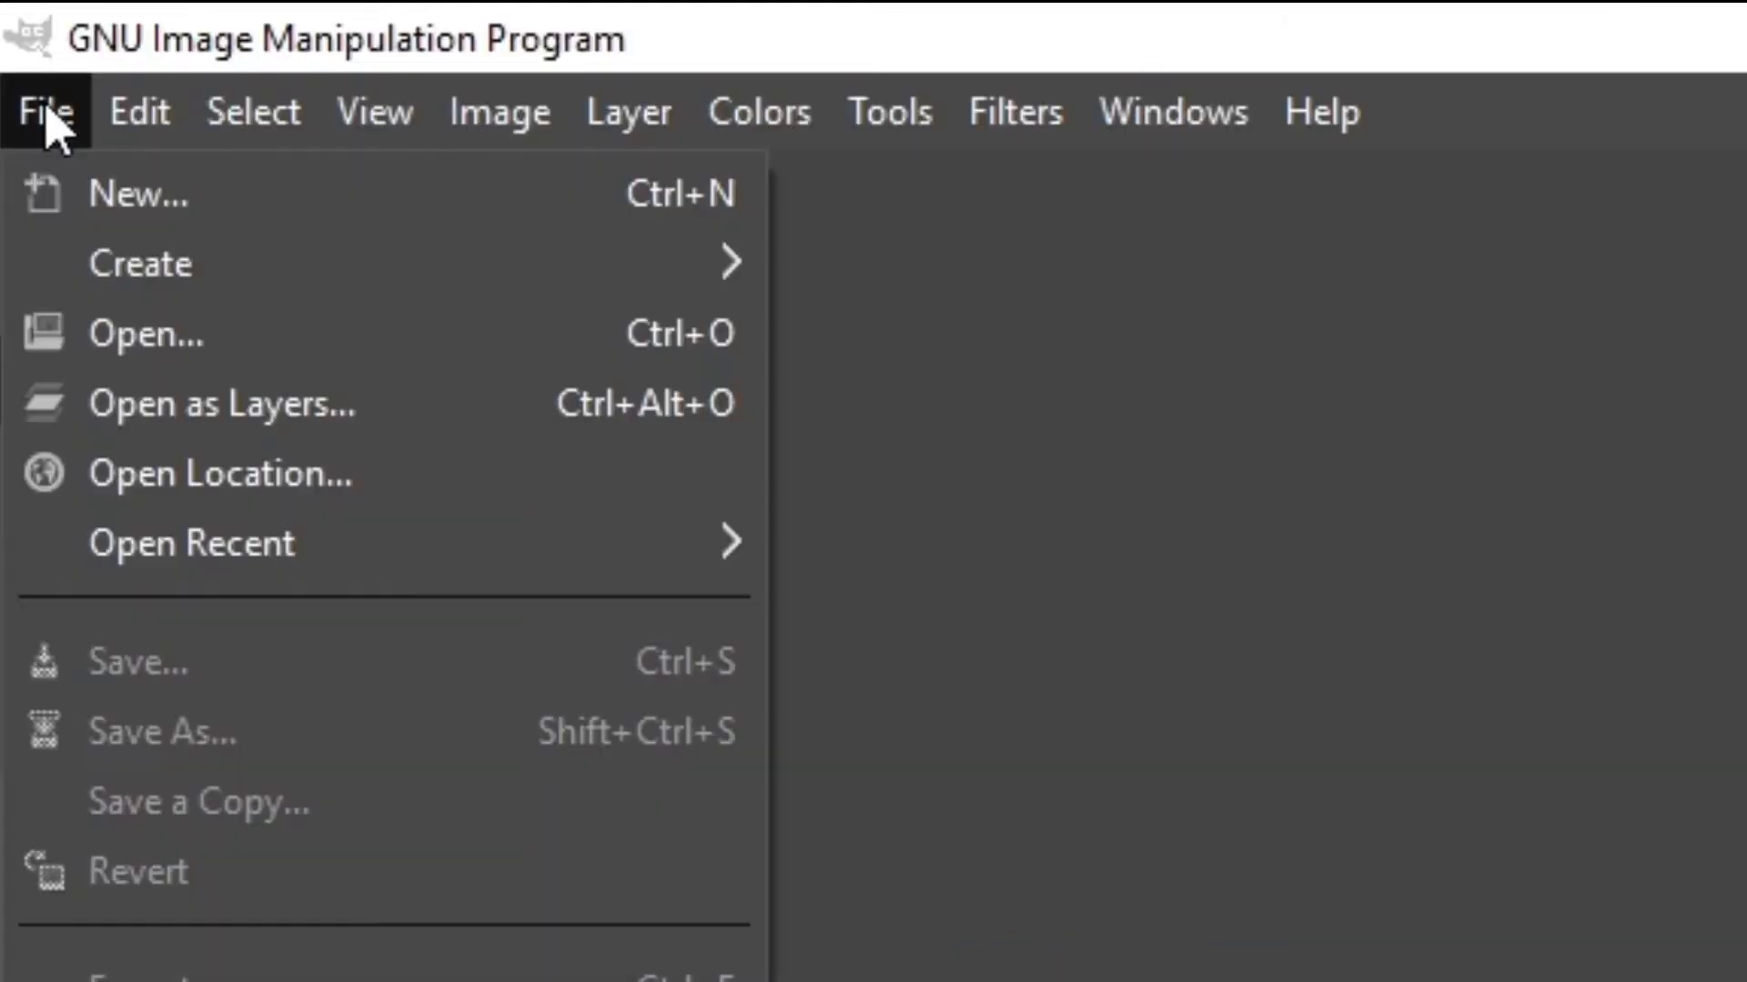
{"action": "left_click", "coordinate": [128, 200]}
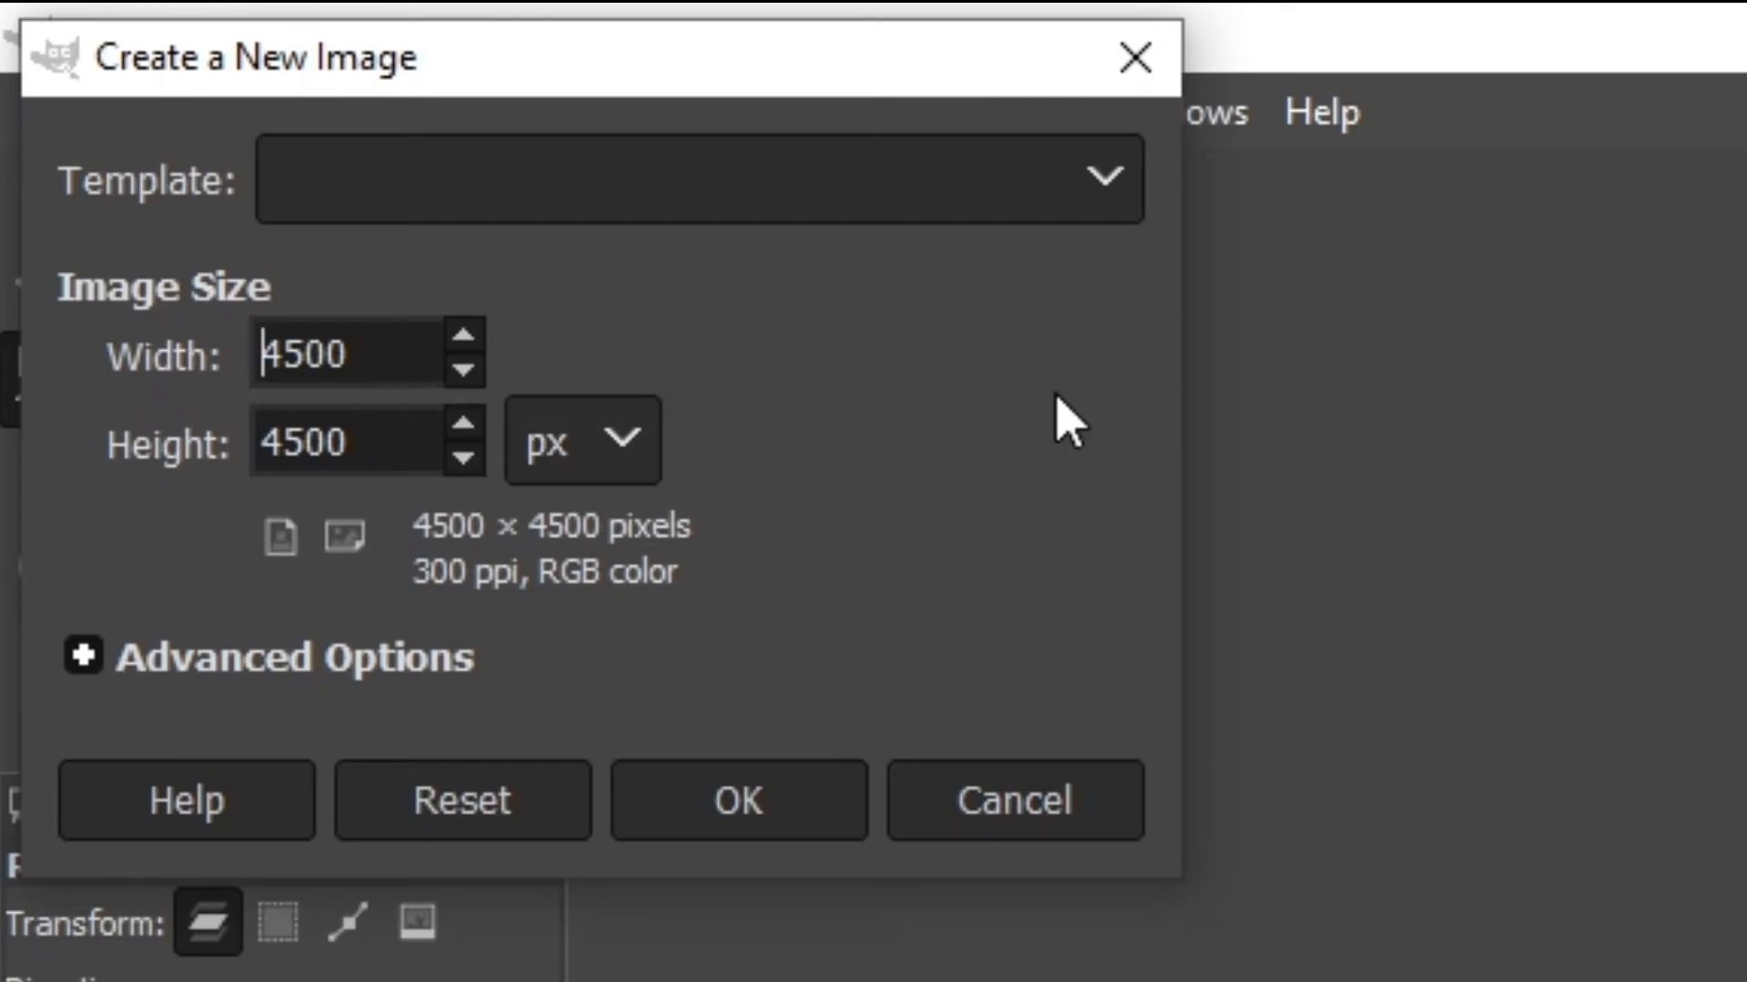
{"action": "left_click", "coordinate": [748, 799]}
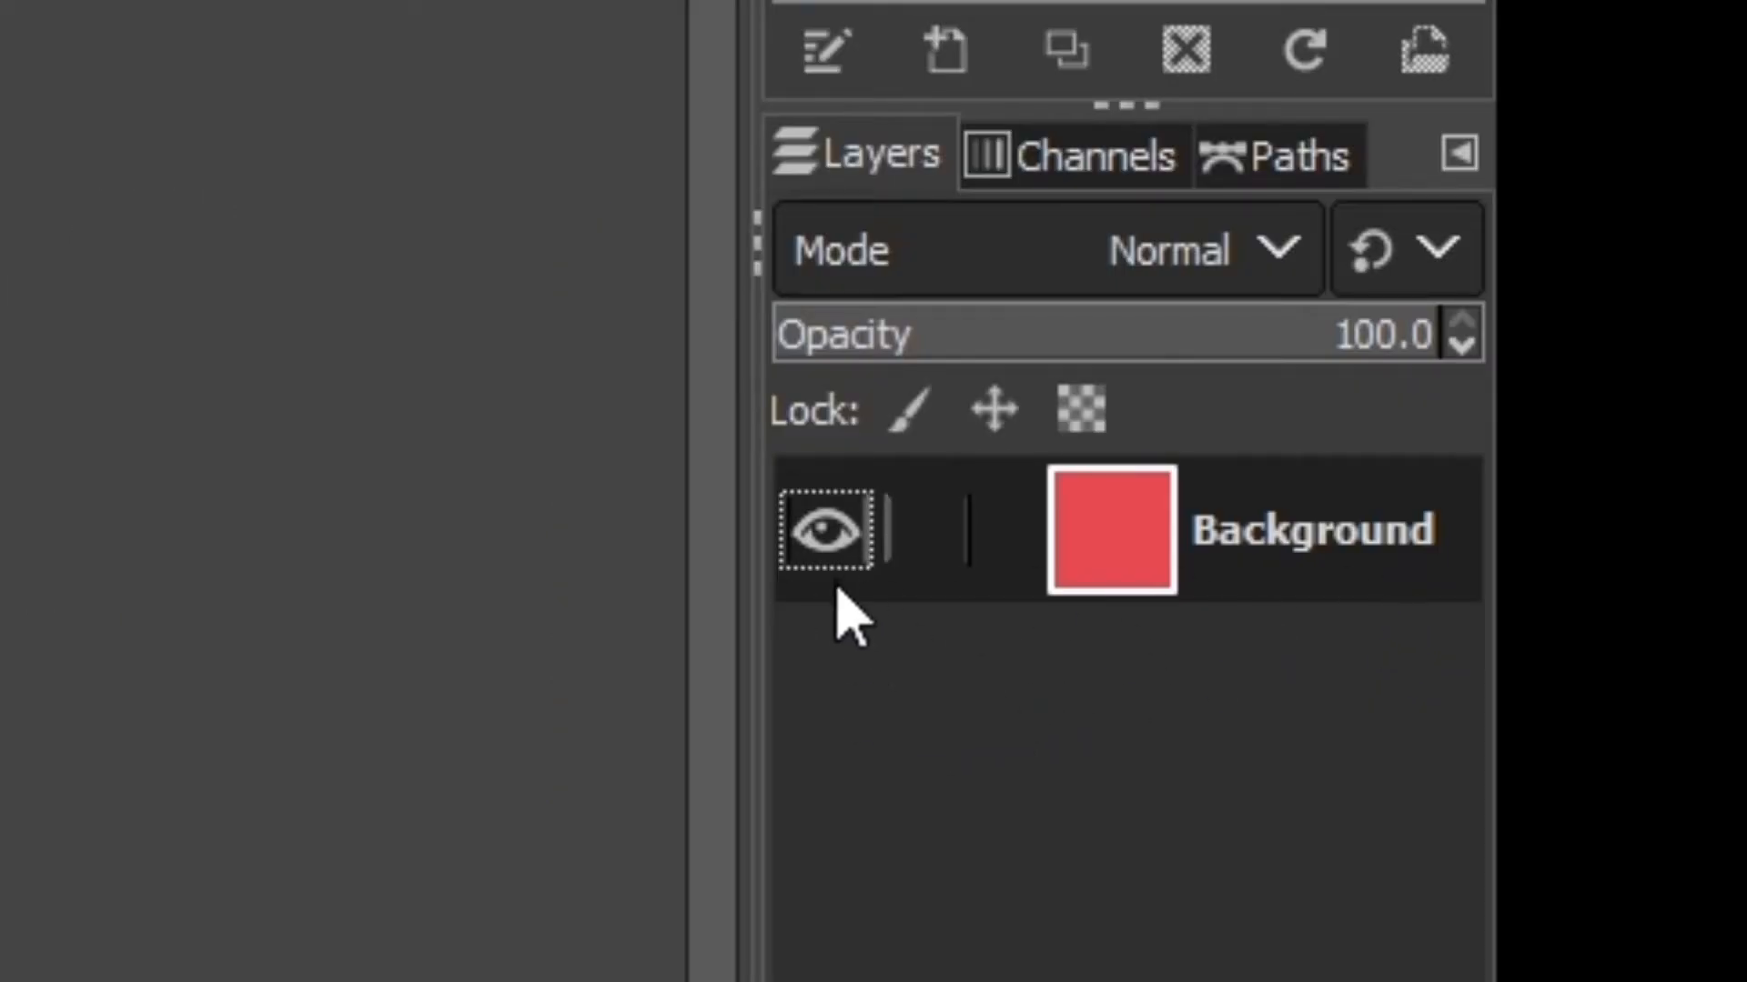
{"action": "left_click", "coordinate": [826, 533]}
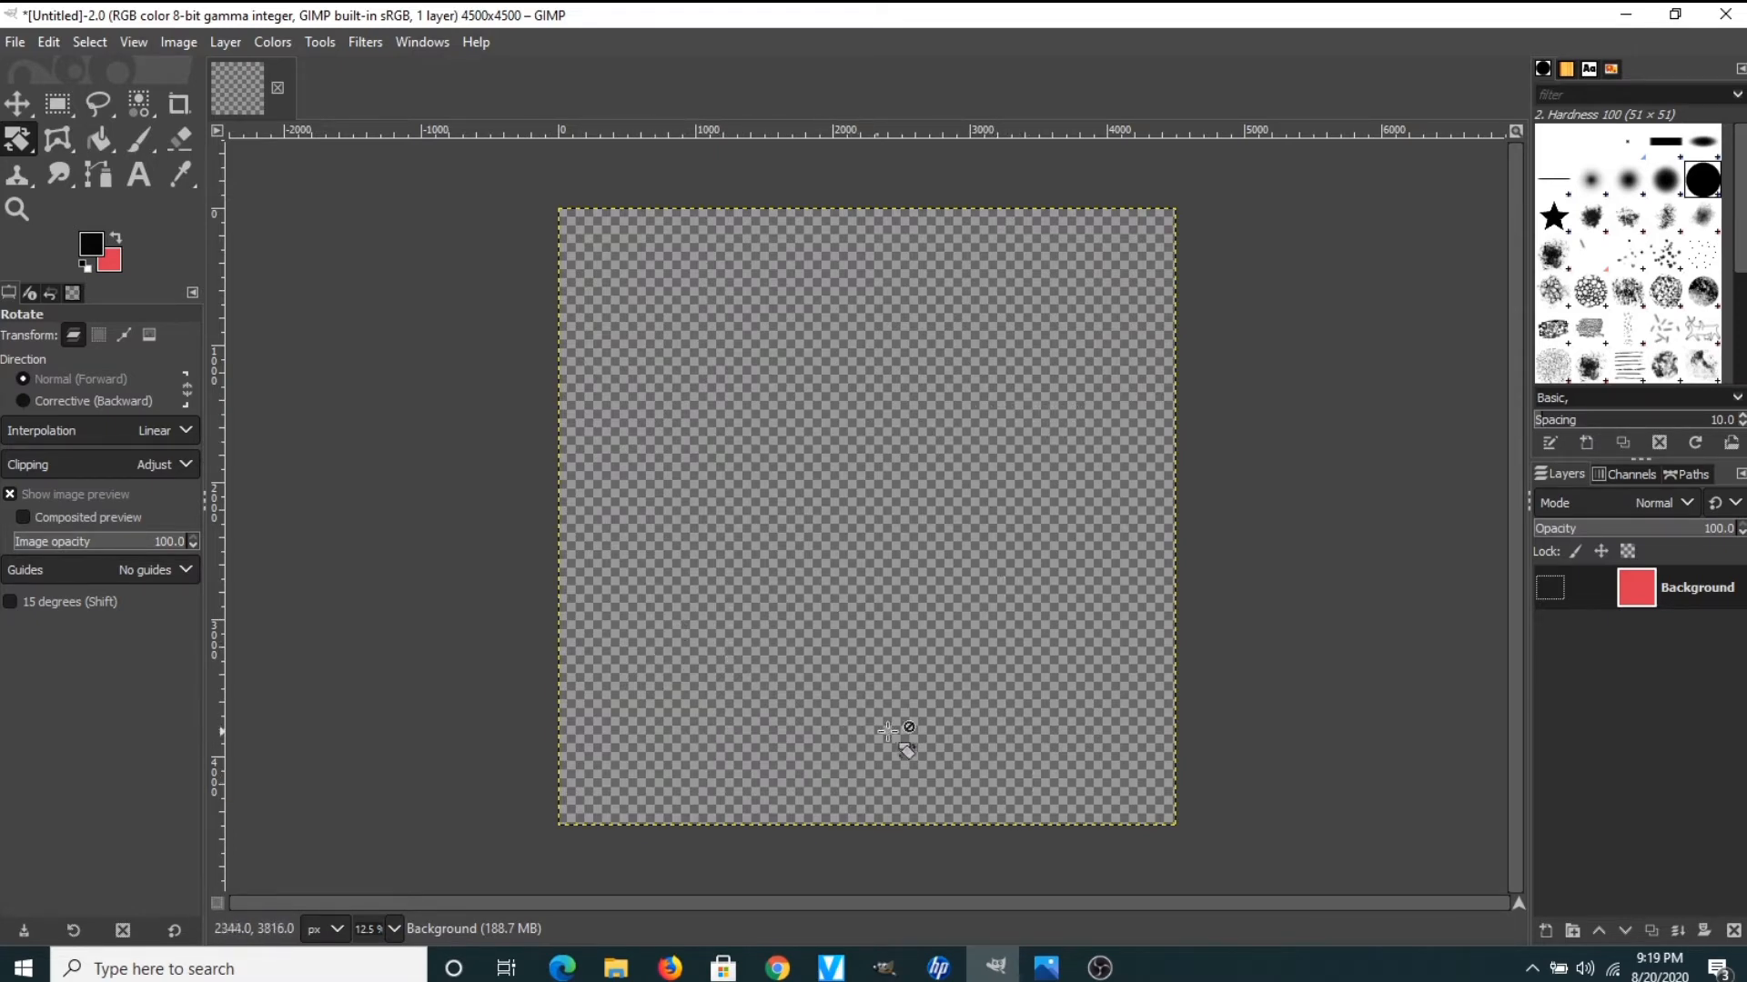
Drag Tiger pre from the 08202020 folder onto the GIMP canvas as a new layer
{"action": "mouse_move", "coordinate": [616, 972]}
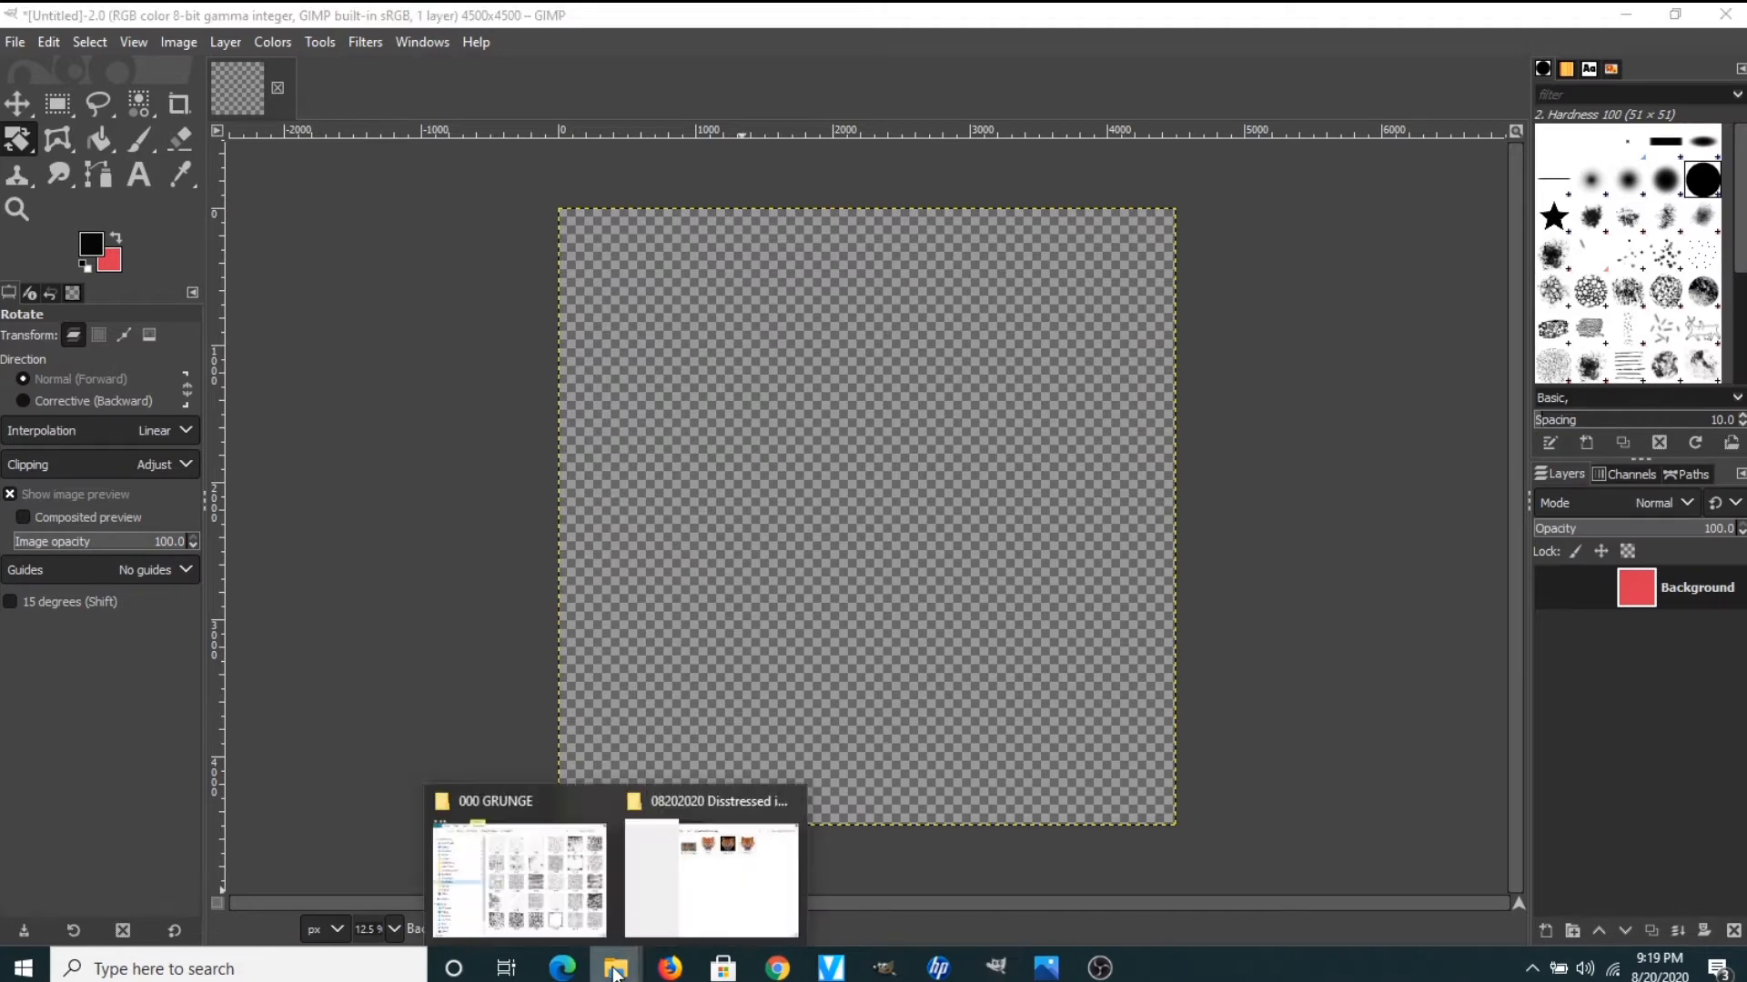
{"action": "left_click", "coordinate": [715, 810]}
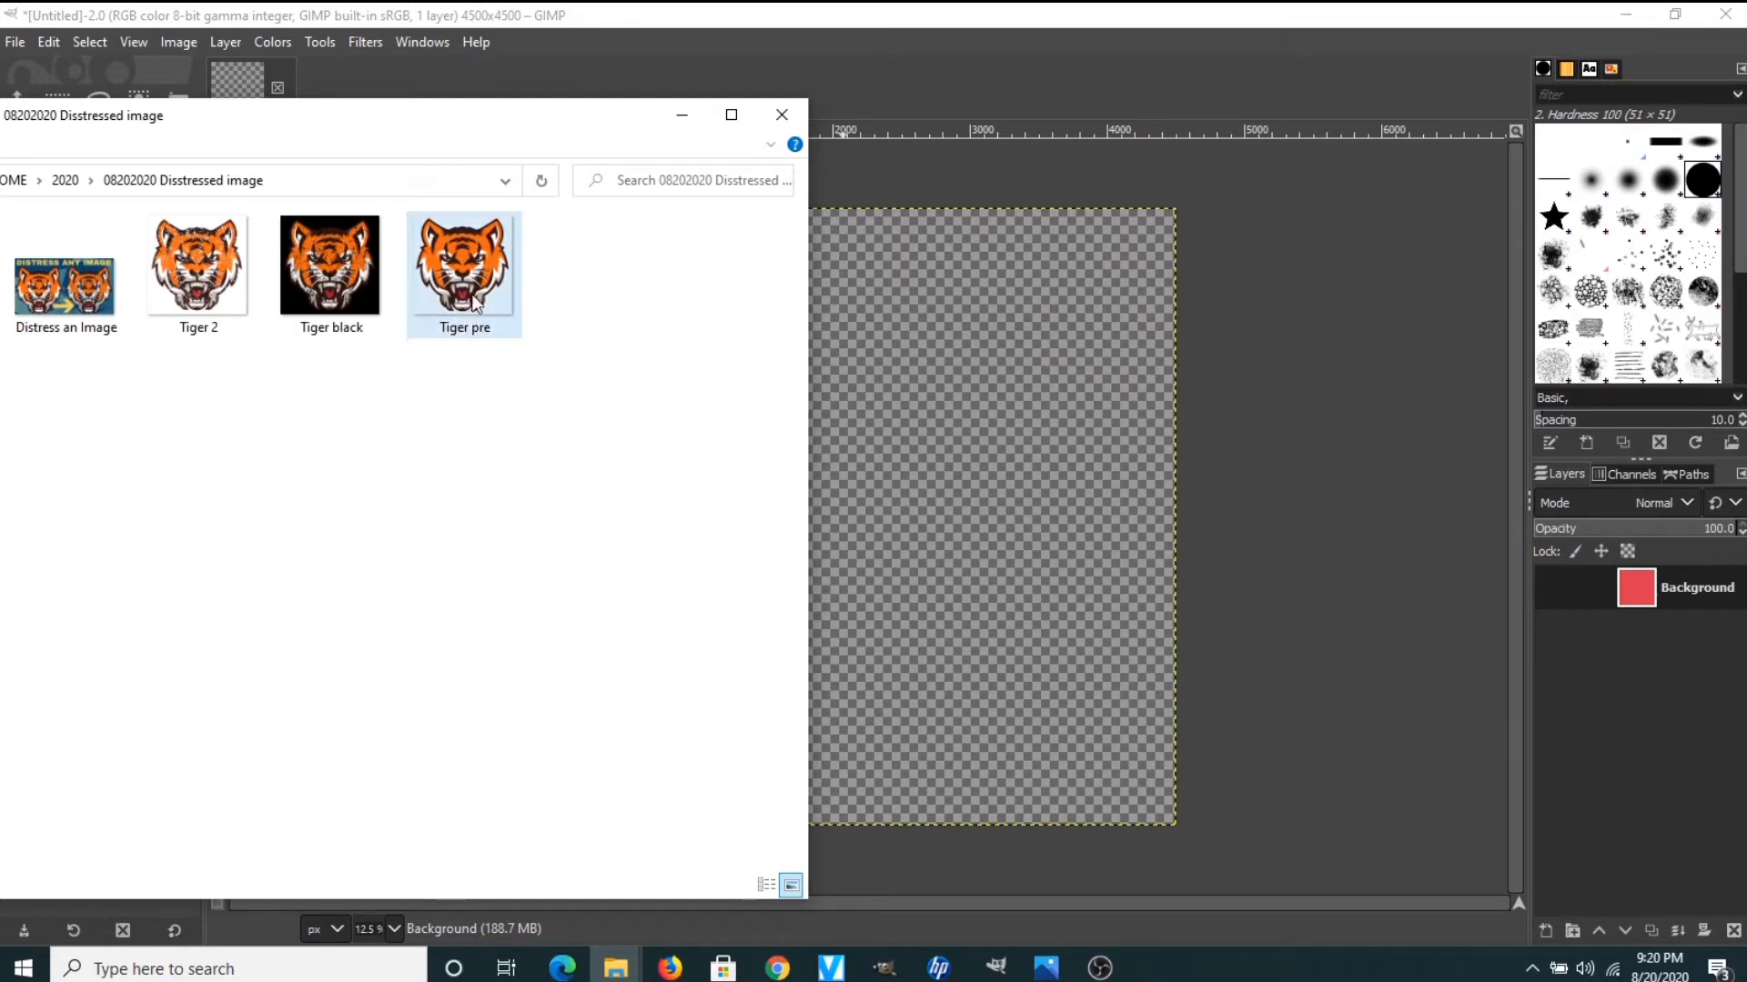
{"action": "left_click_drag", "start_coordinate": [464, 273], "coordinate": [1097, 433]}
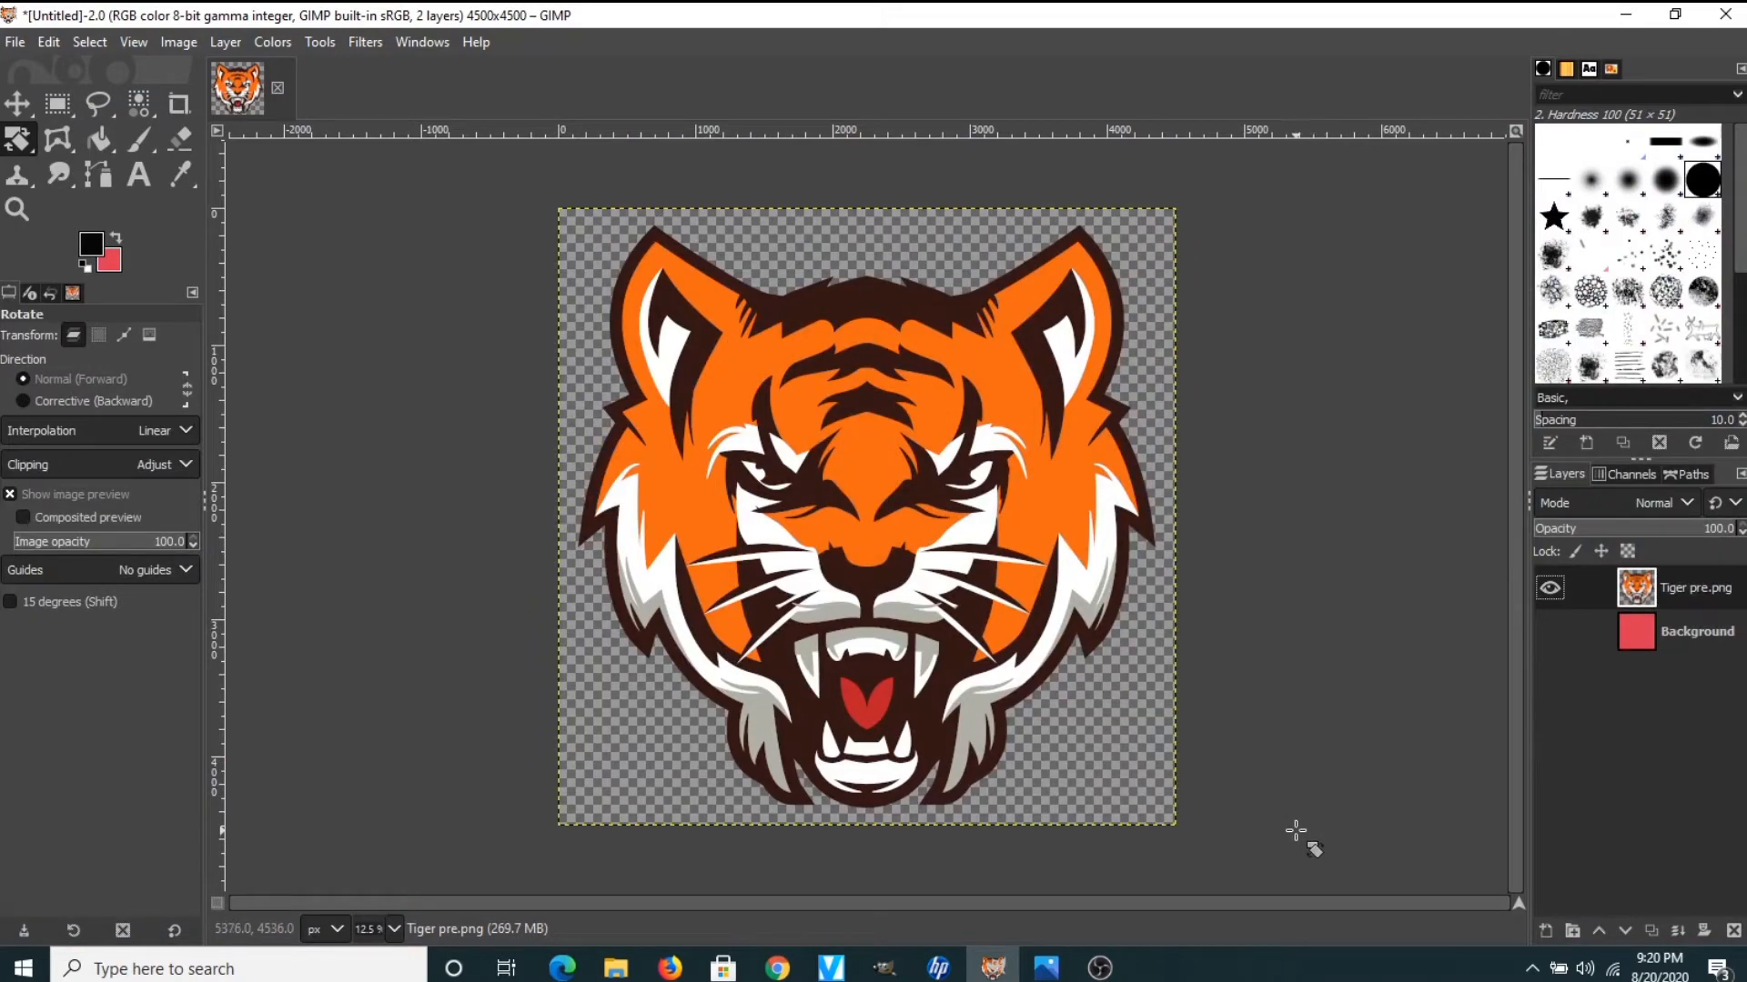
Add the 4 ME texture from the 000 GRUNGE folder as a top layer, then hide it
{"action": "mouse_move", "coordinate": [611, 970]}
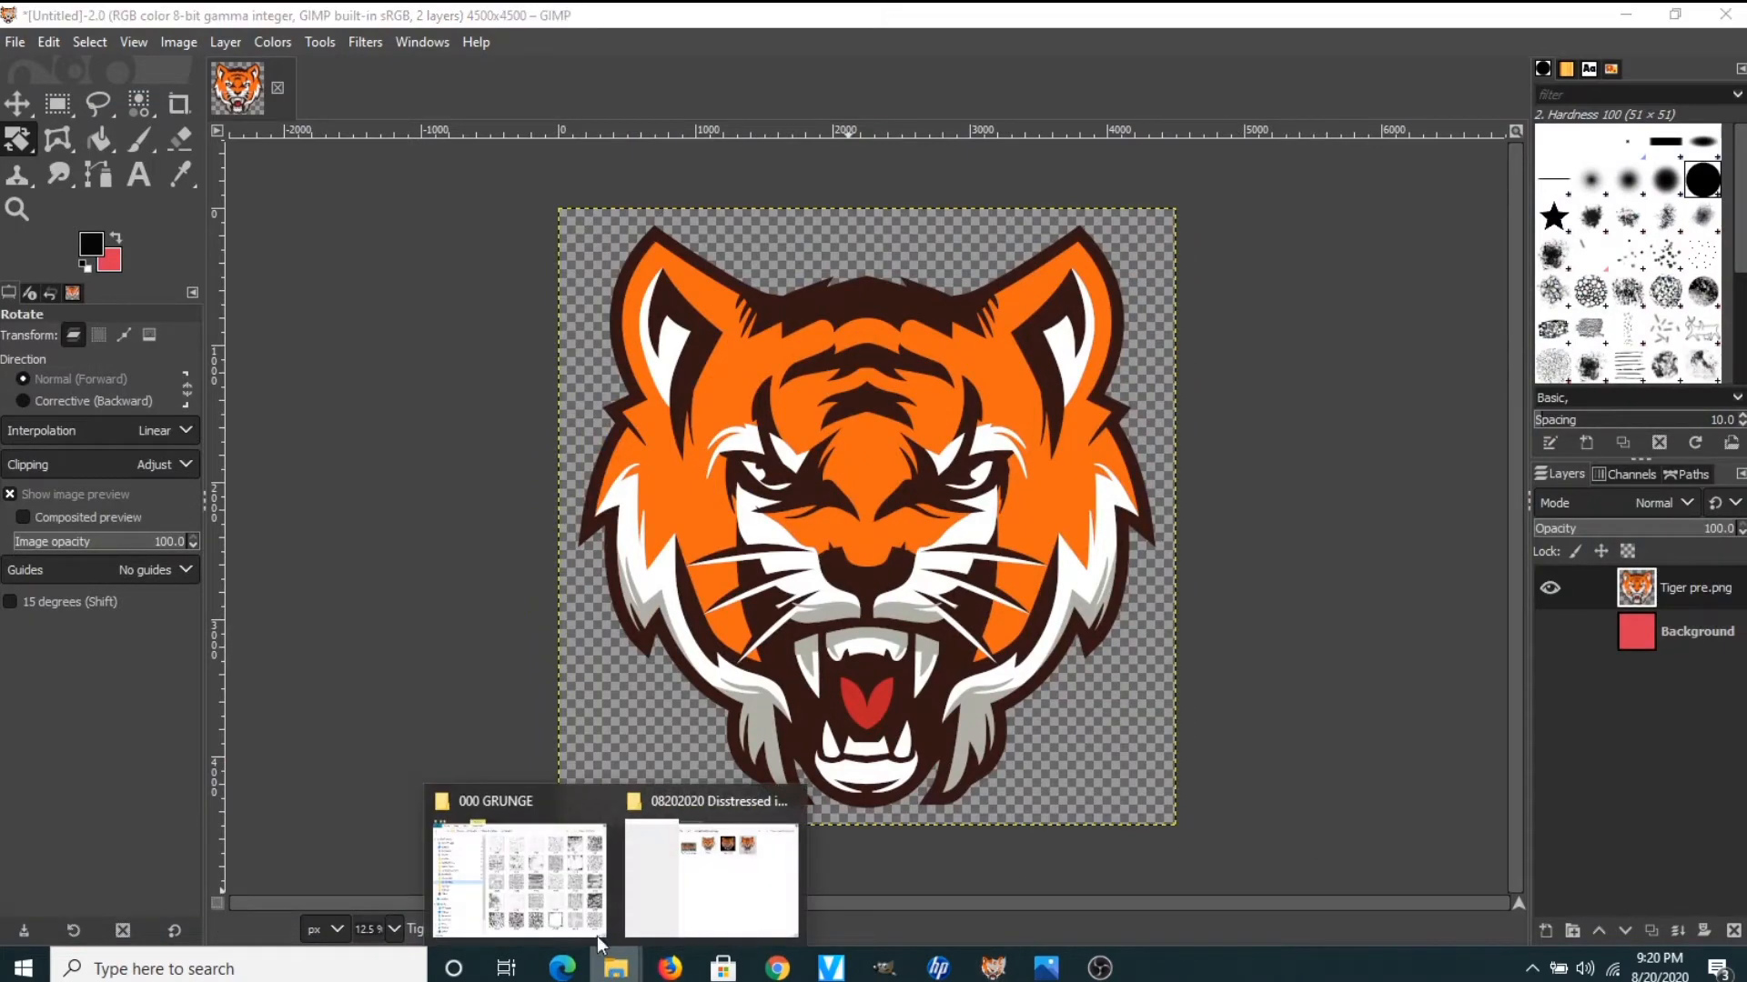
{"action": "left_click", "coordinate": [550, 817]}
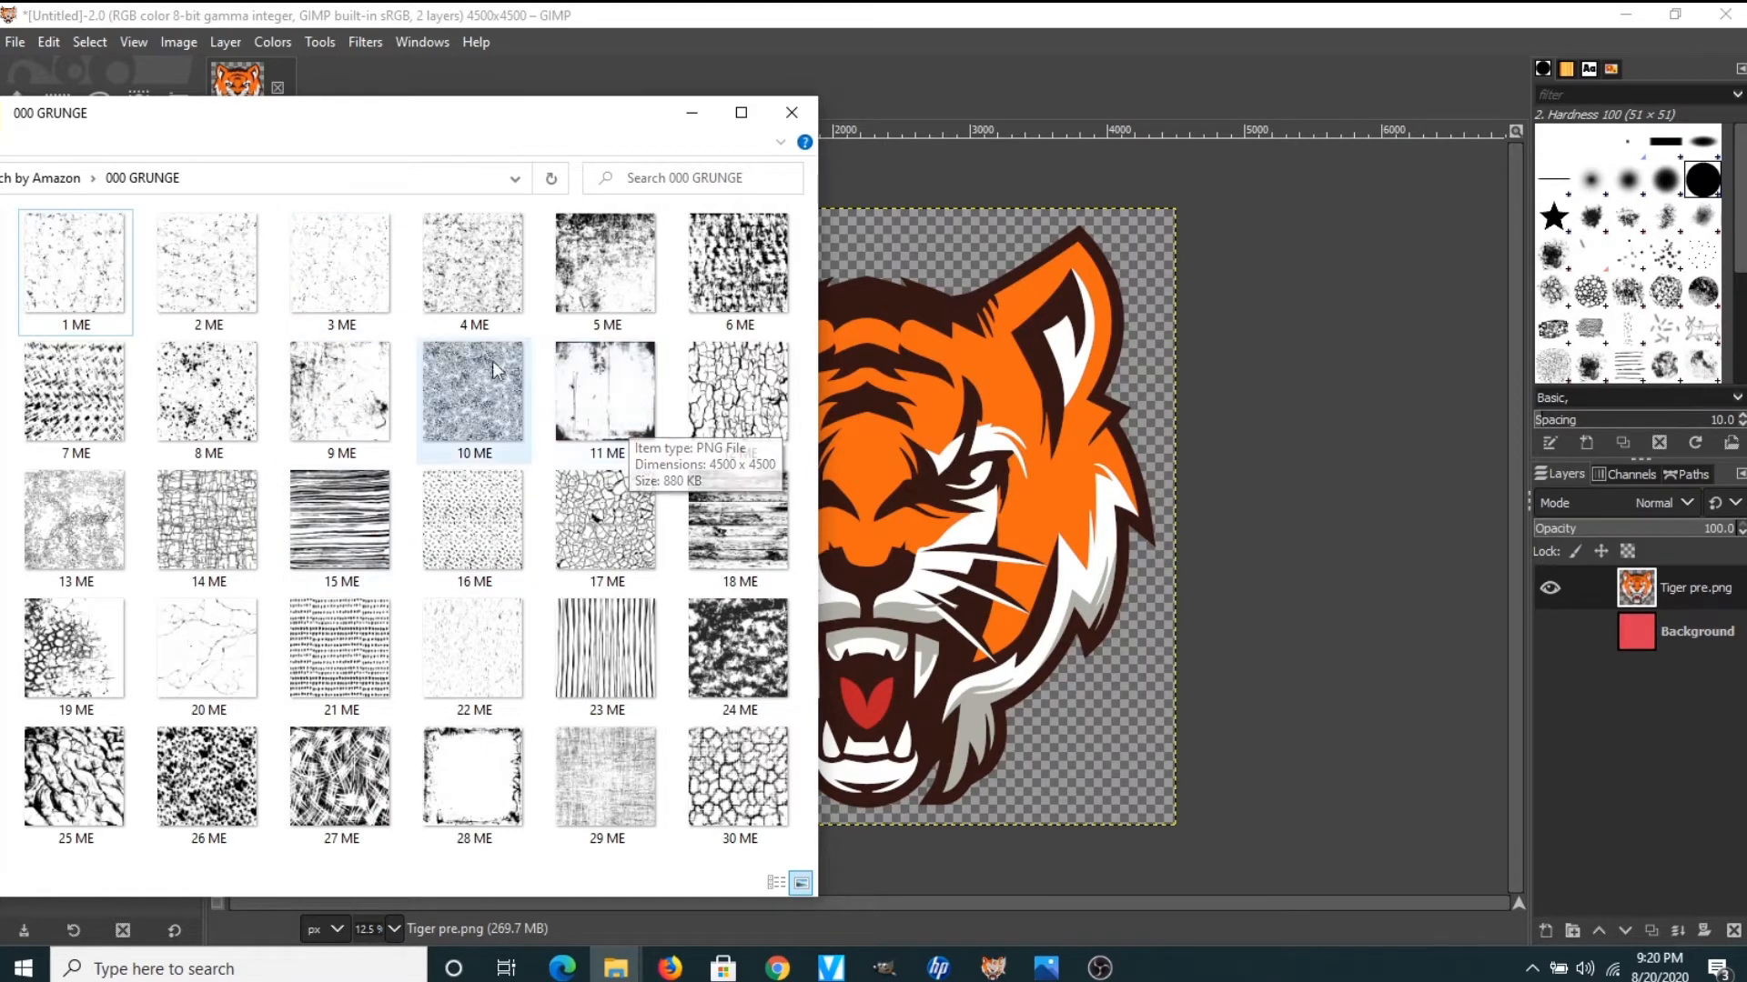
{"action": "left_click", "coordinate": [471, 252]}
{"action": "left_click_drag", "start_coordinate": [471, 253], "coordinate": [961, 452]}
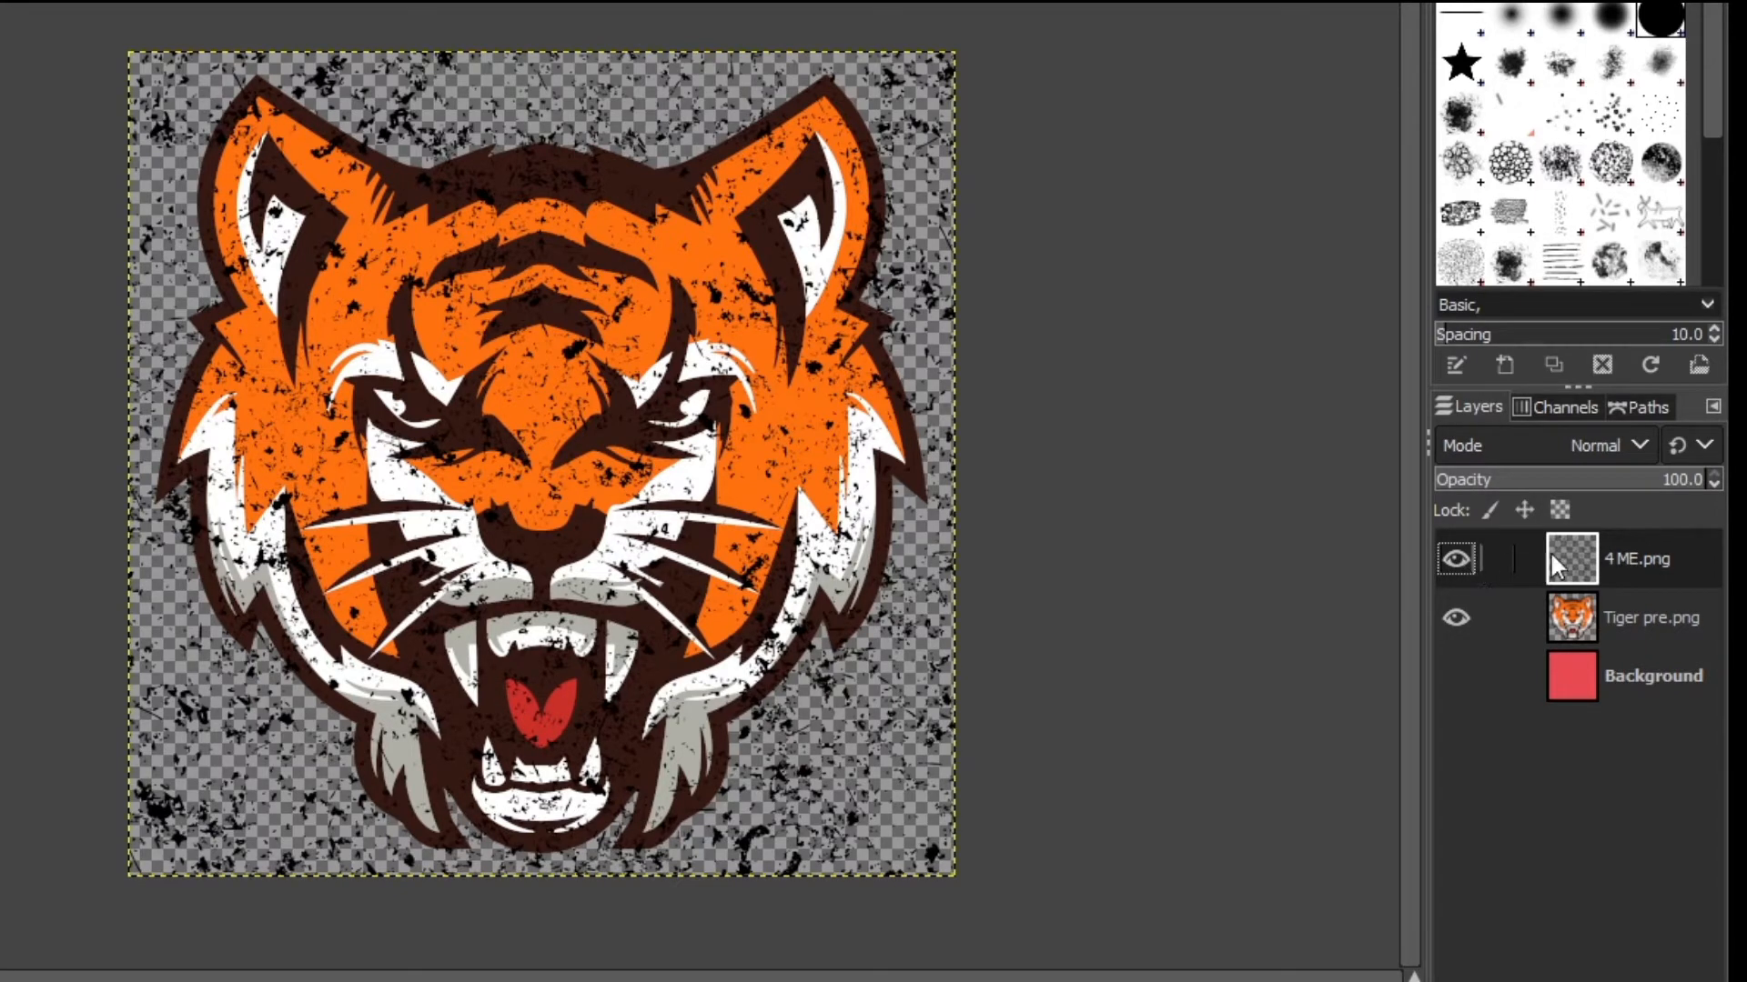
{"action": "left_click", "coordinate": [1456, 558]}
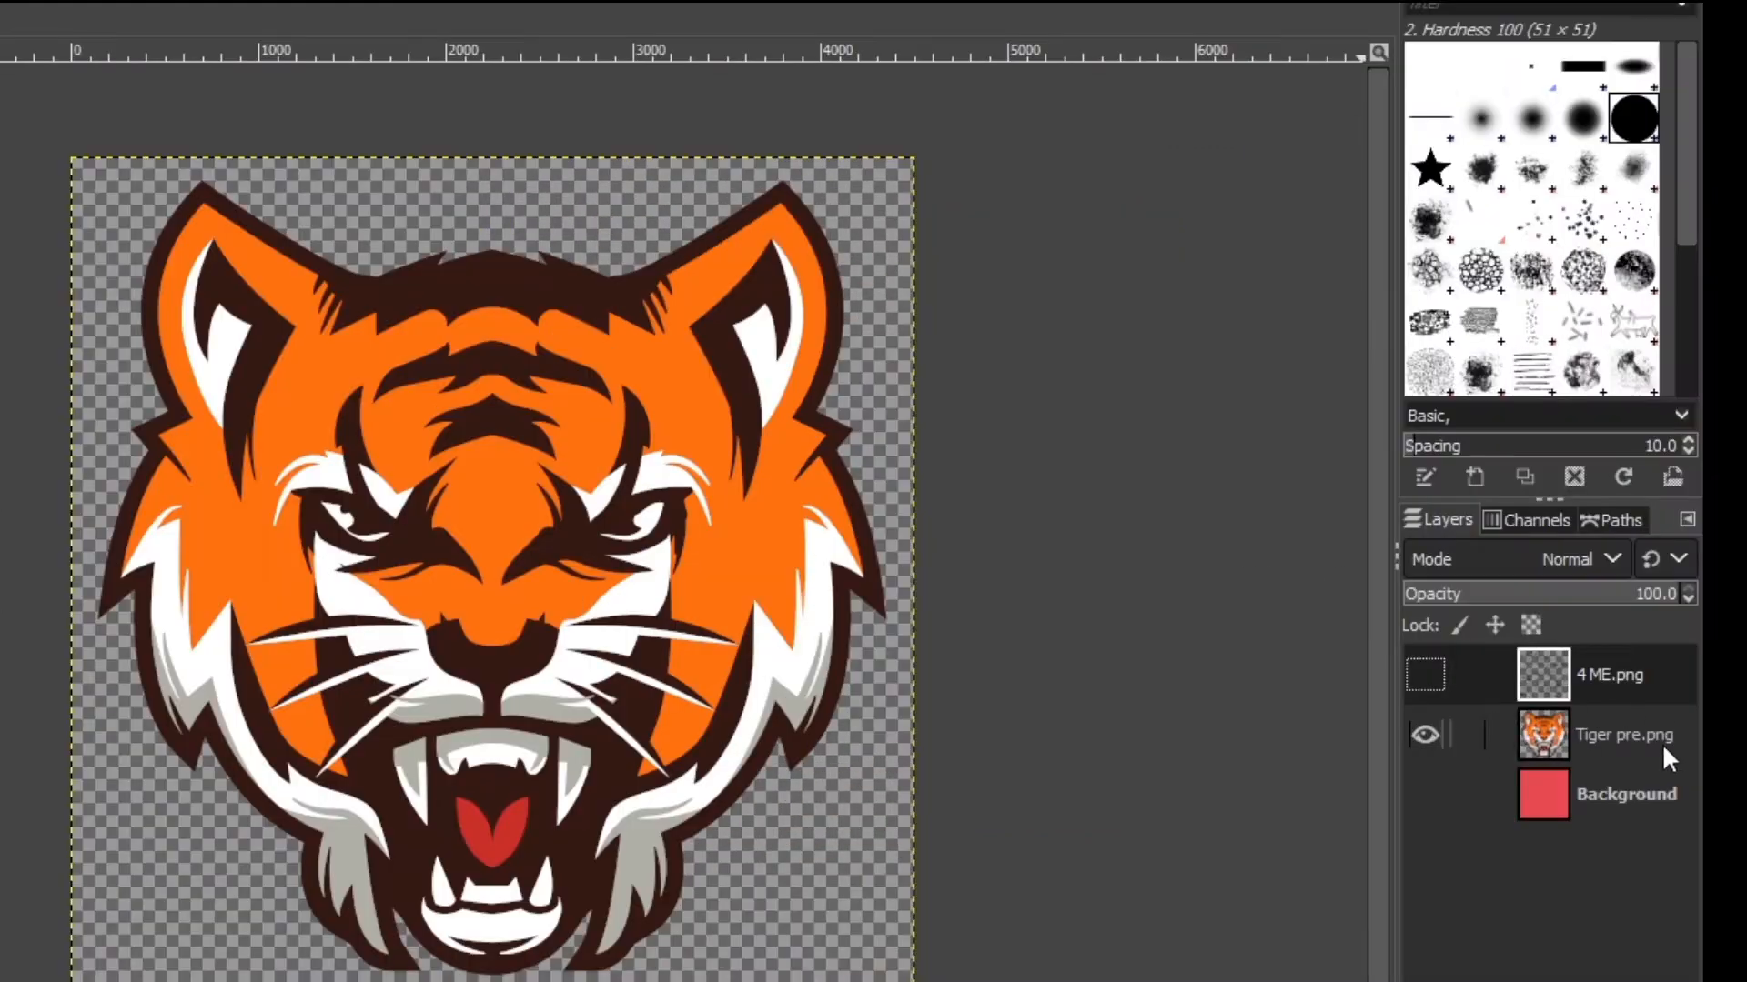
Select the Tiger pre.png layer in the Layers panel
{"action": "left_click", "coordinate": [1612, 735]}
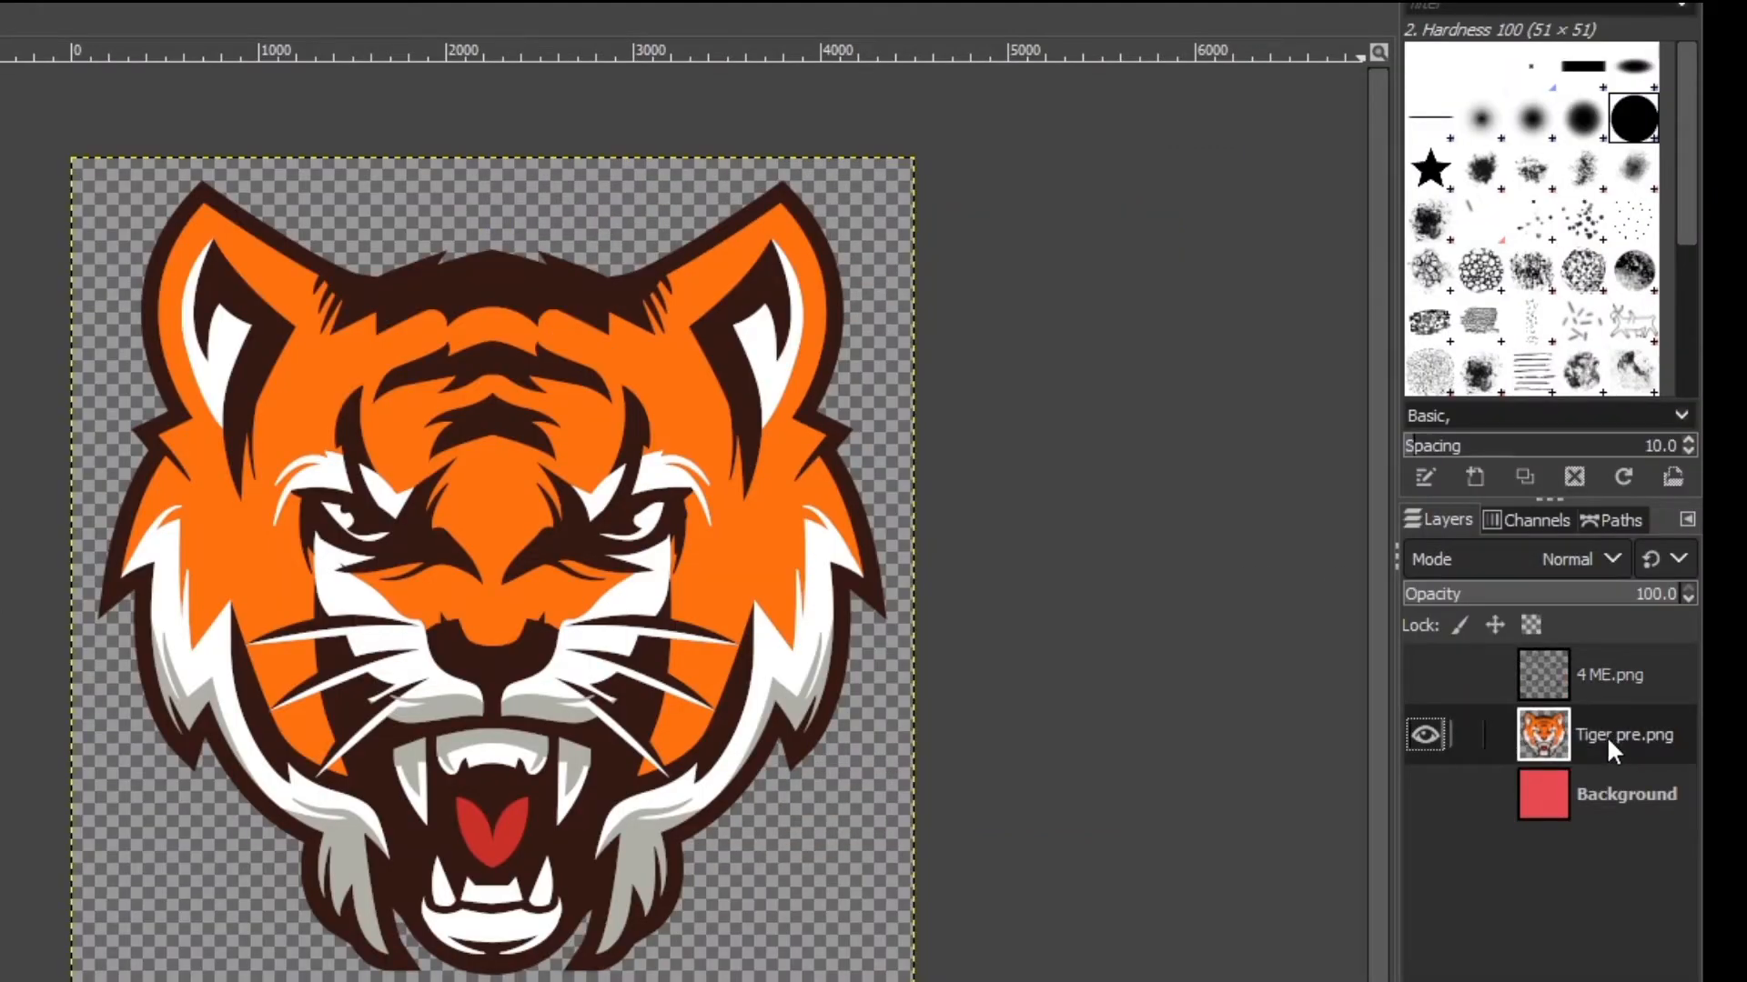
Add a White (full opacity) layer mask to Tiger pre.png and make the mask active
{"action": "right_click", "coordinate": [1601, 732]}
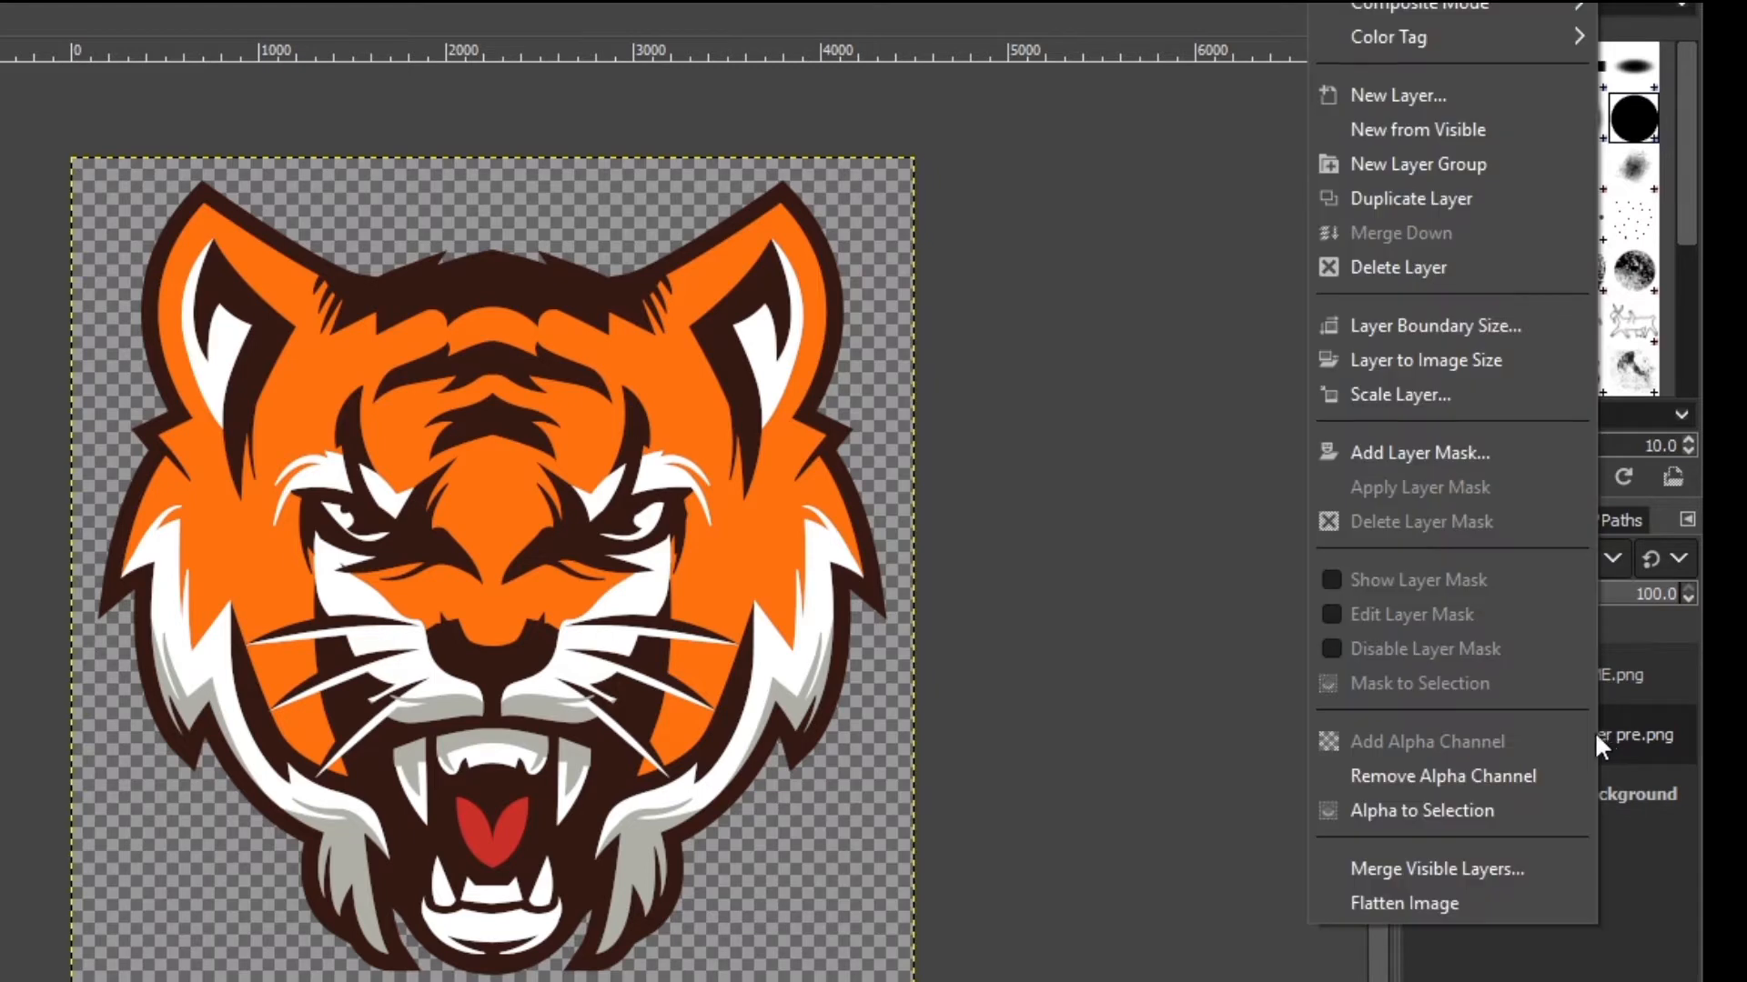
{"action": "left_click", "coordinate": [1460, 451]}
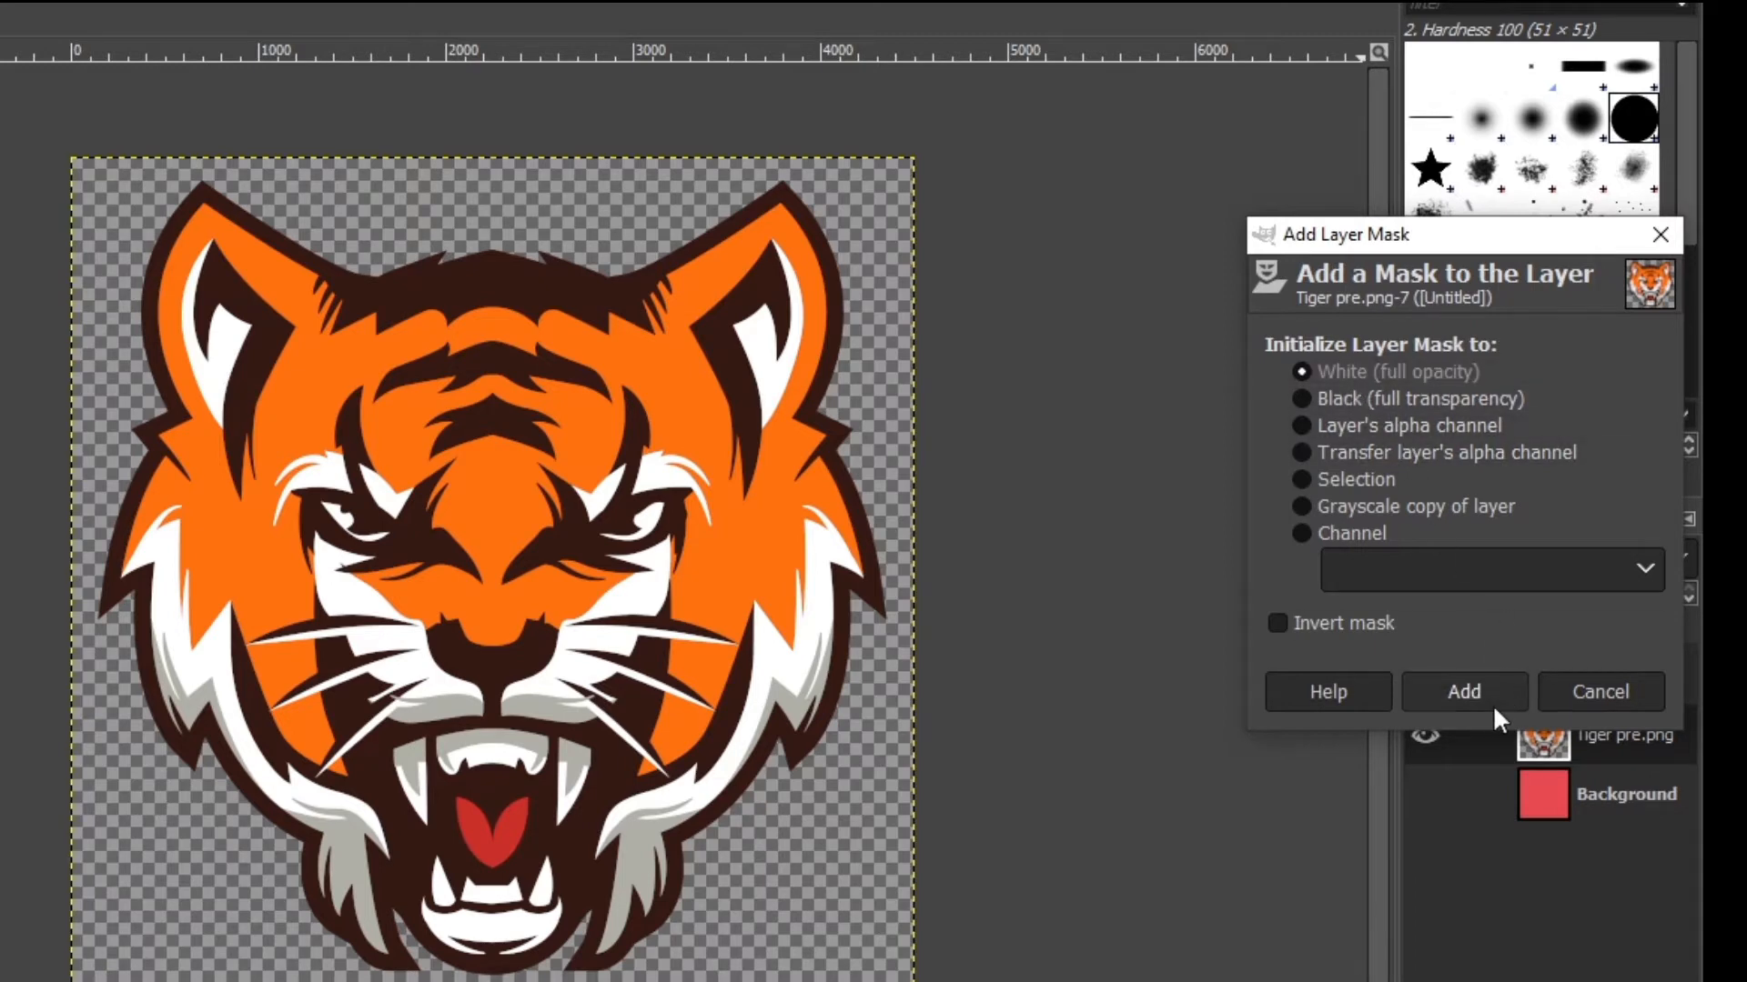
{"action": "left_click", "coordinate": [1467, 692]}
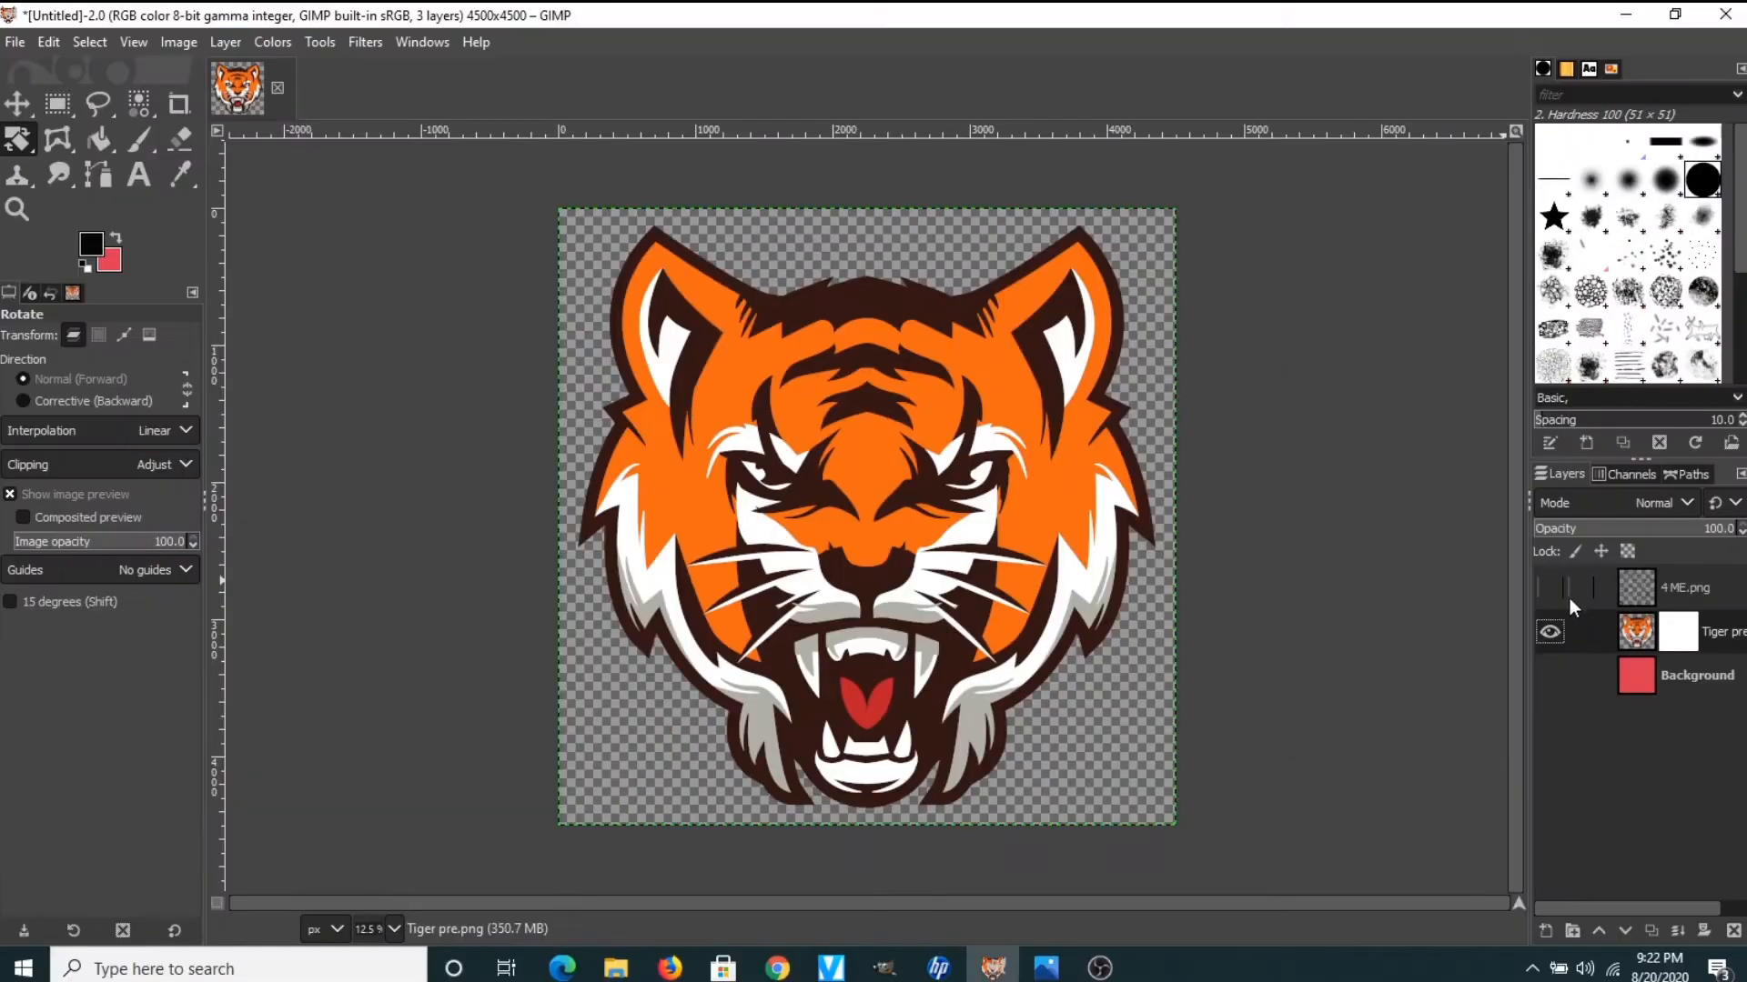
{"action": "left_click", "coordinate": [1685, 642]}
Copy the 4 ME.png layer to the clipboard and reselect the Tiger pre.png mask
{"action": "left_click", "coordinate": [1641, 589]}
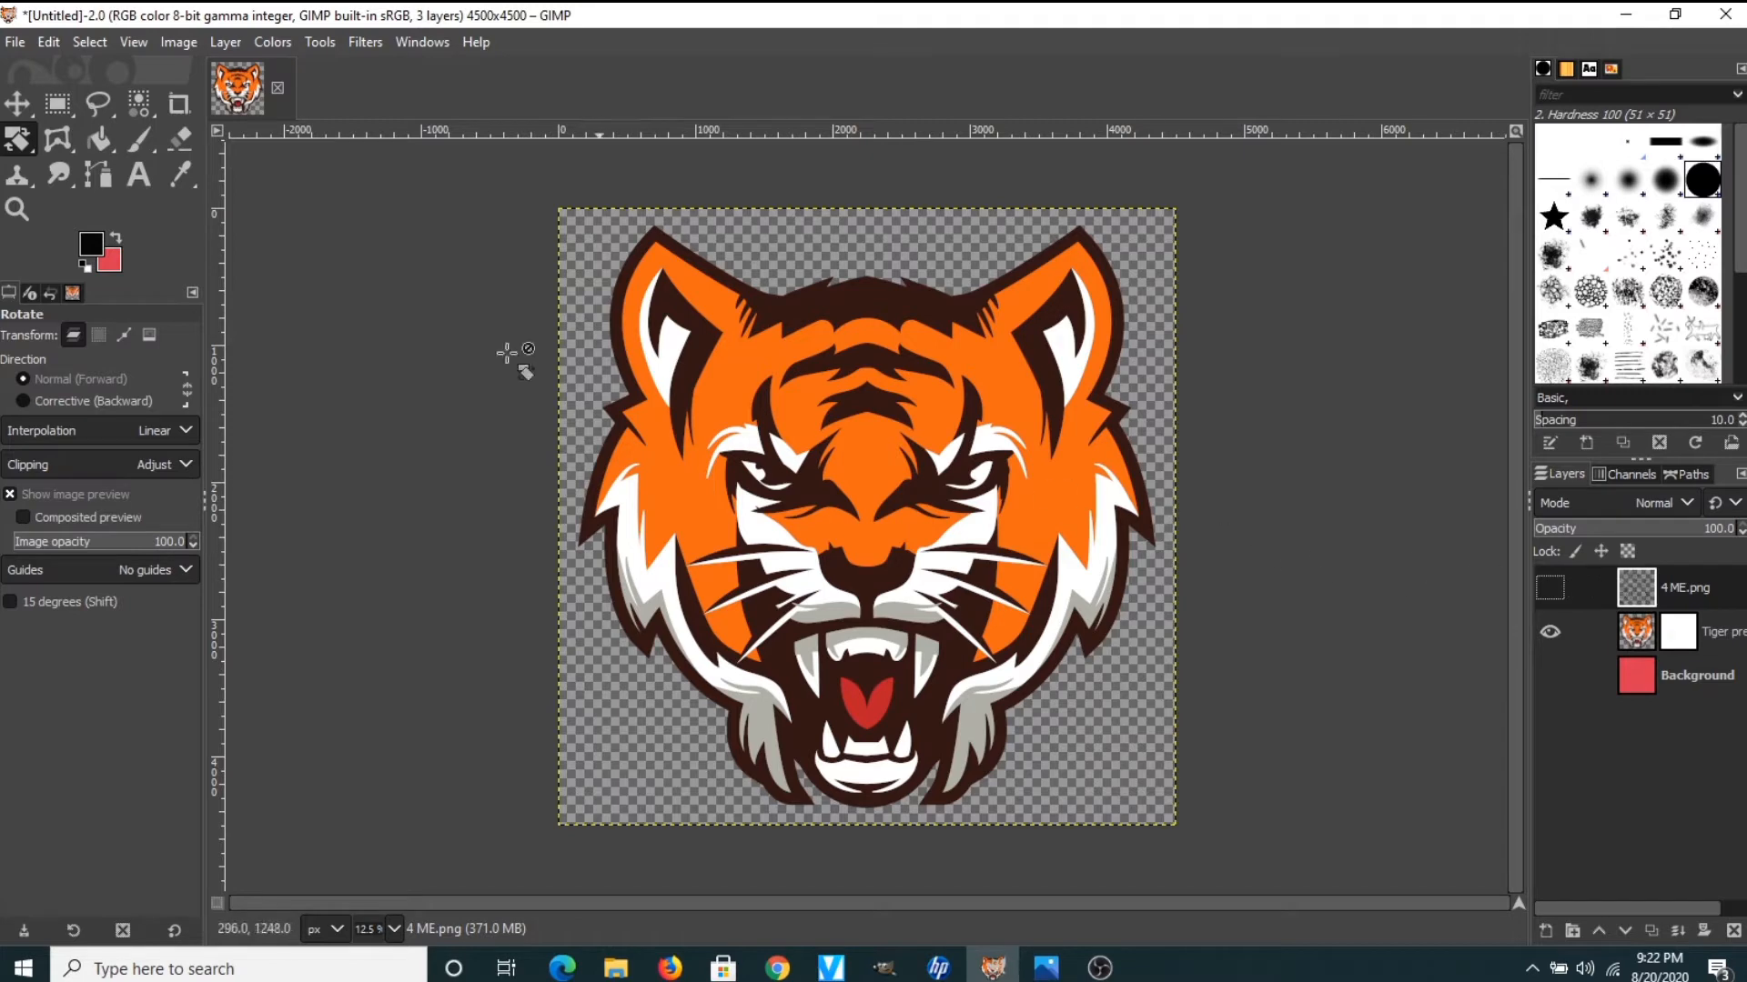
{"action": "left_click", "coordinate": [49, 40]}
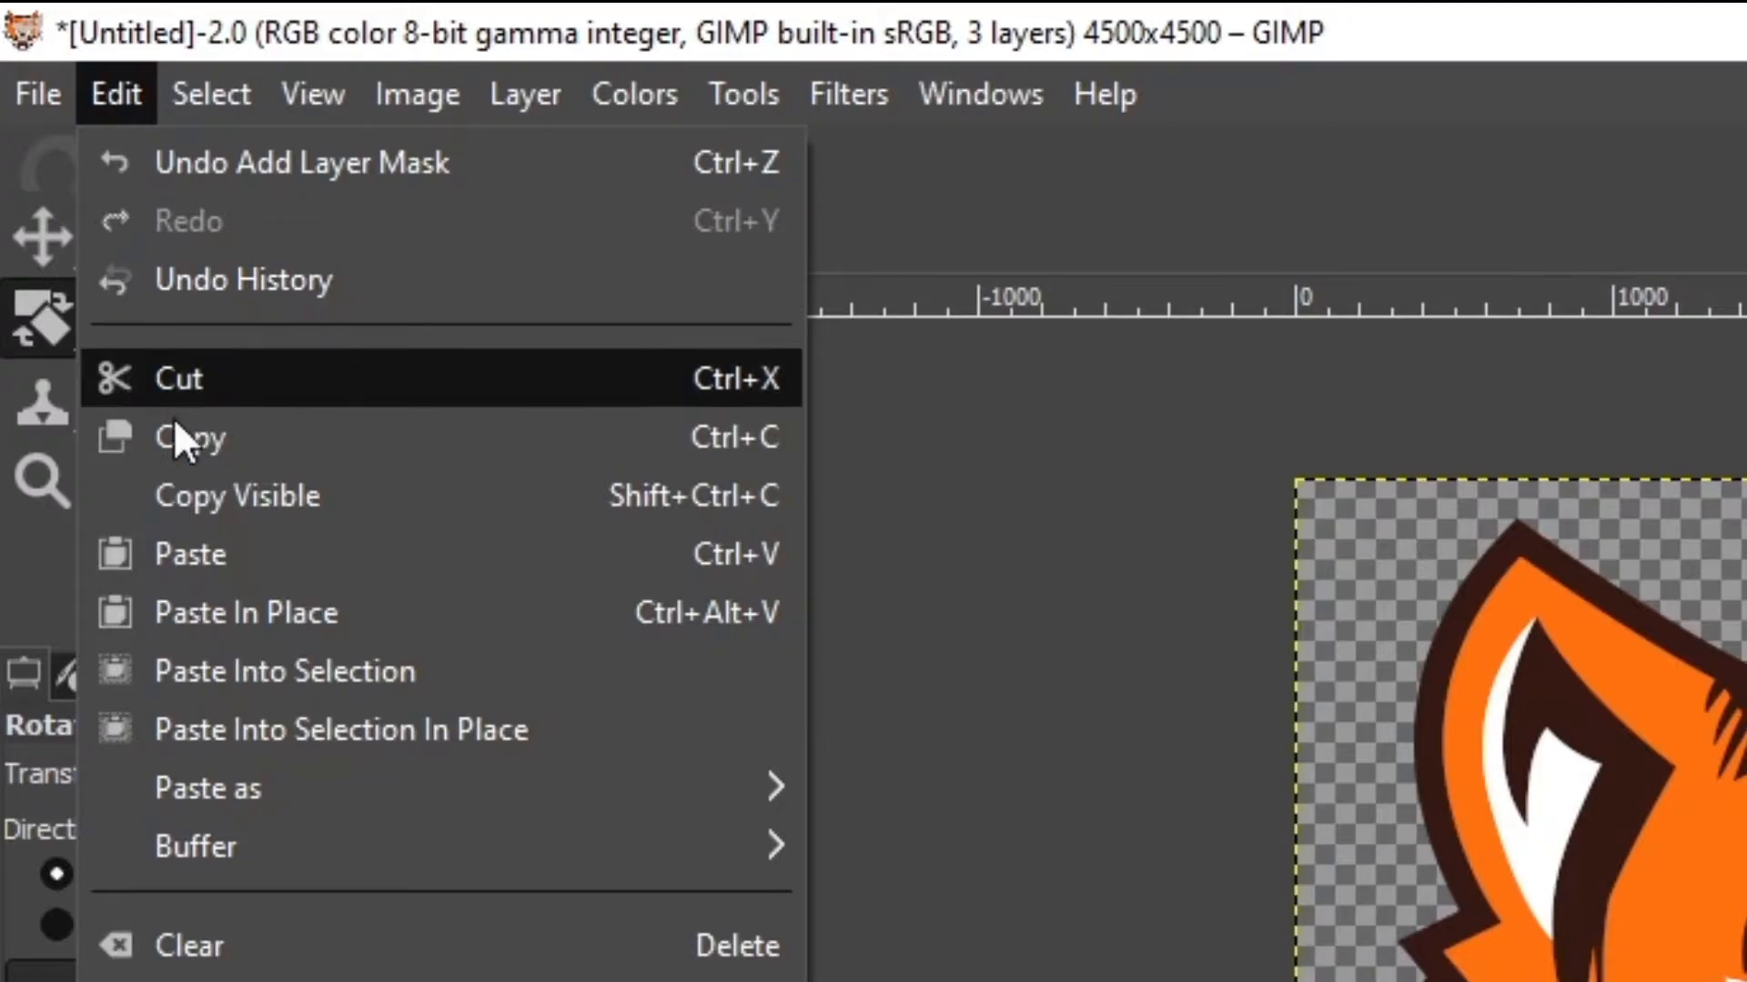
{"action": "left_click", "coordinate": [273, 440]}
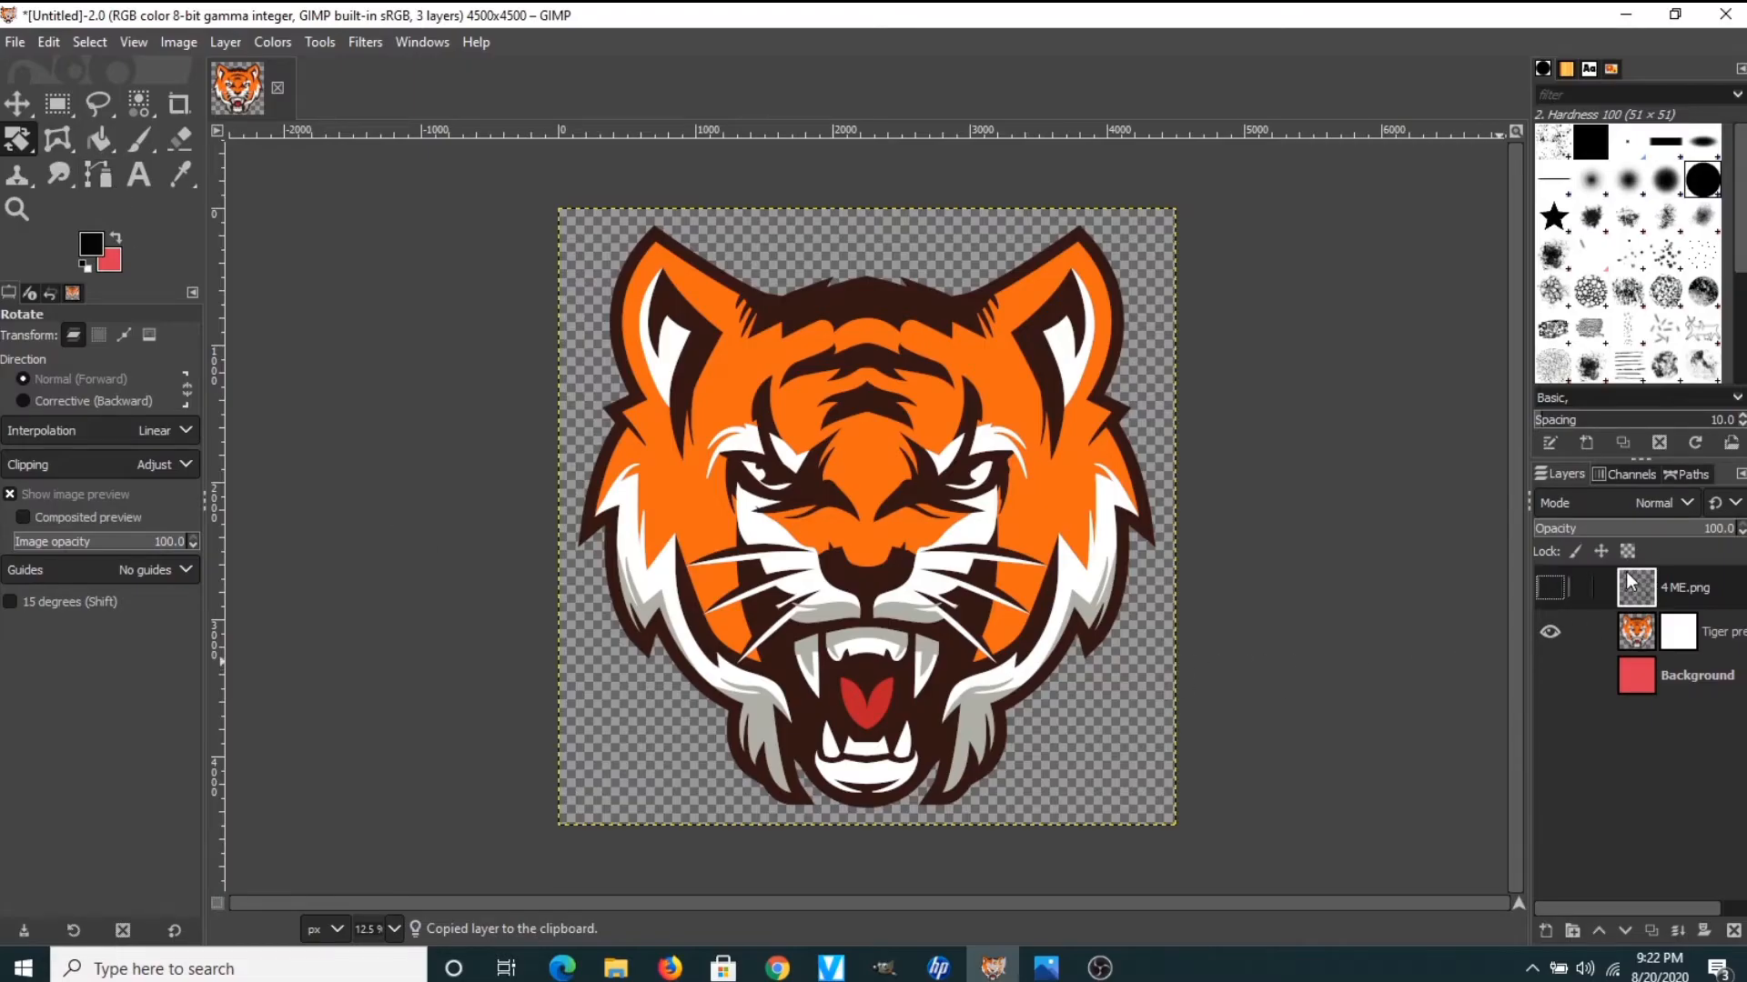
{"action": "left_click", "coordinate": [1687, 641]}
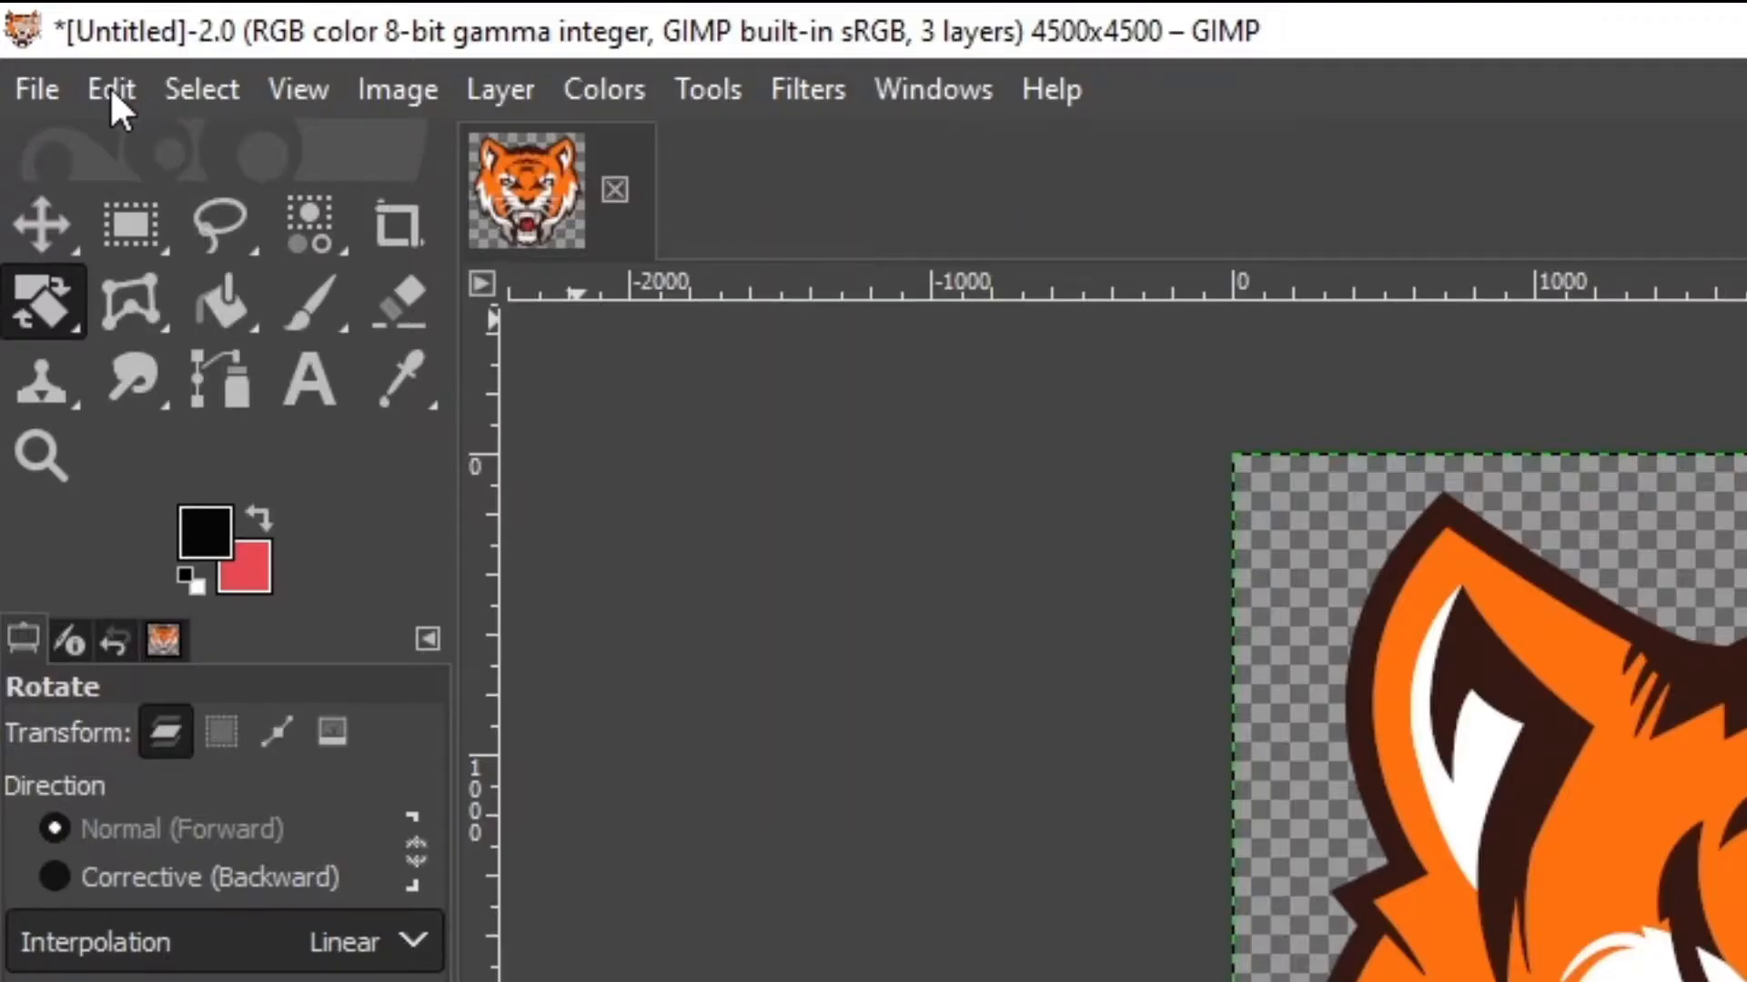
Paste the 4 ME.png texture into the tiger's layer mask as a floating selection
{"action": "left_click", "coordinate": [109, 86]}
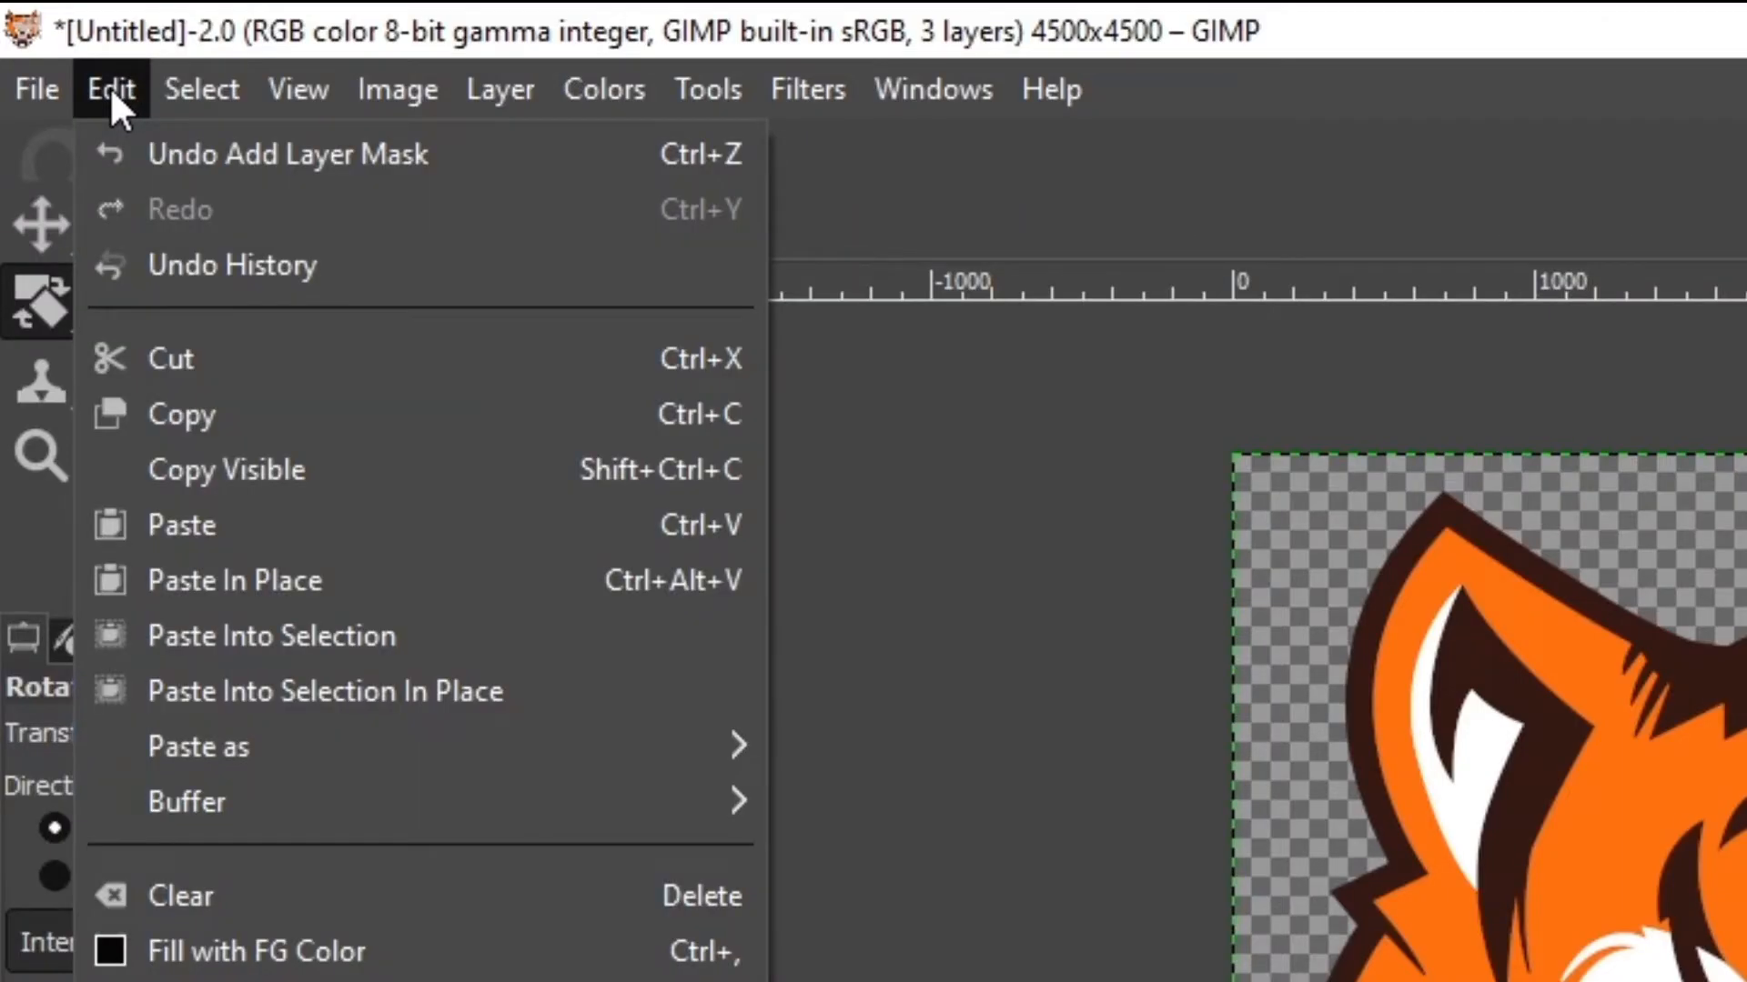
{"action": "left_click", "coordinate": [234, 526]}
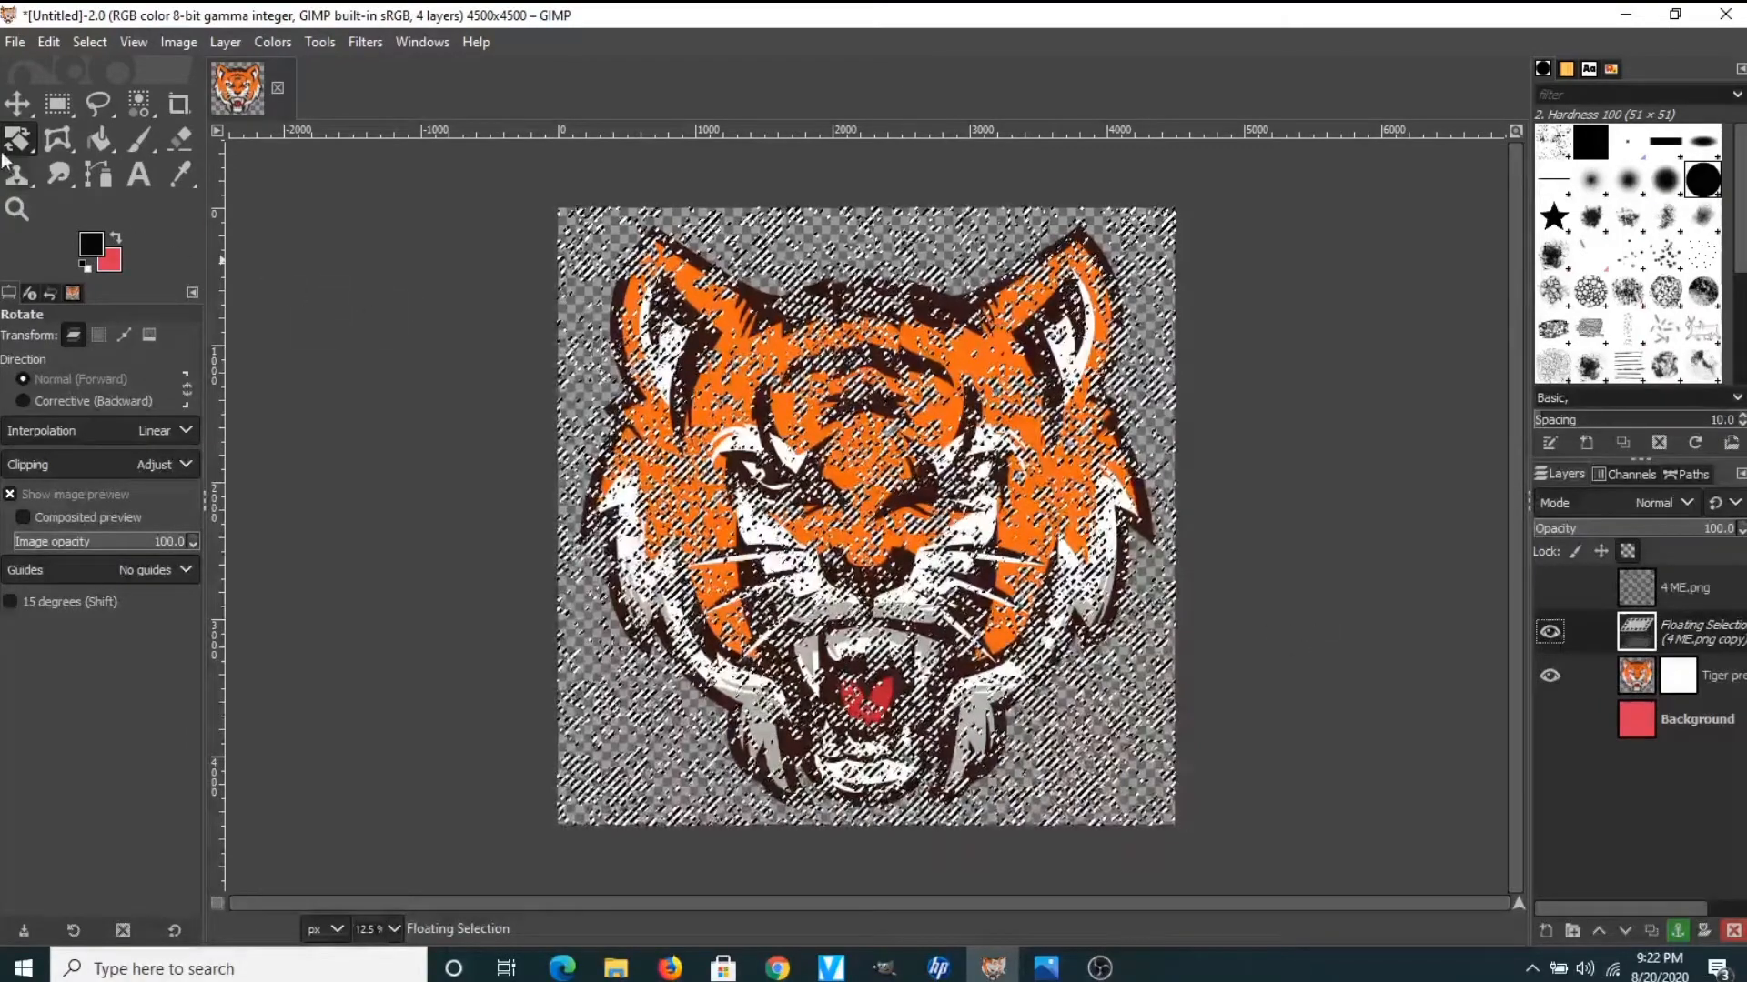
Nudge the pasted grunge texture slightly with the Unified Transform tool
{"action": "left_click_drag", "start_coordinate": [14, 150], "coordinate": [99, 138]}
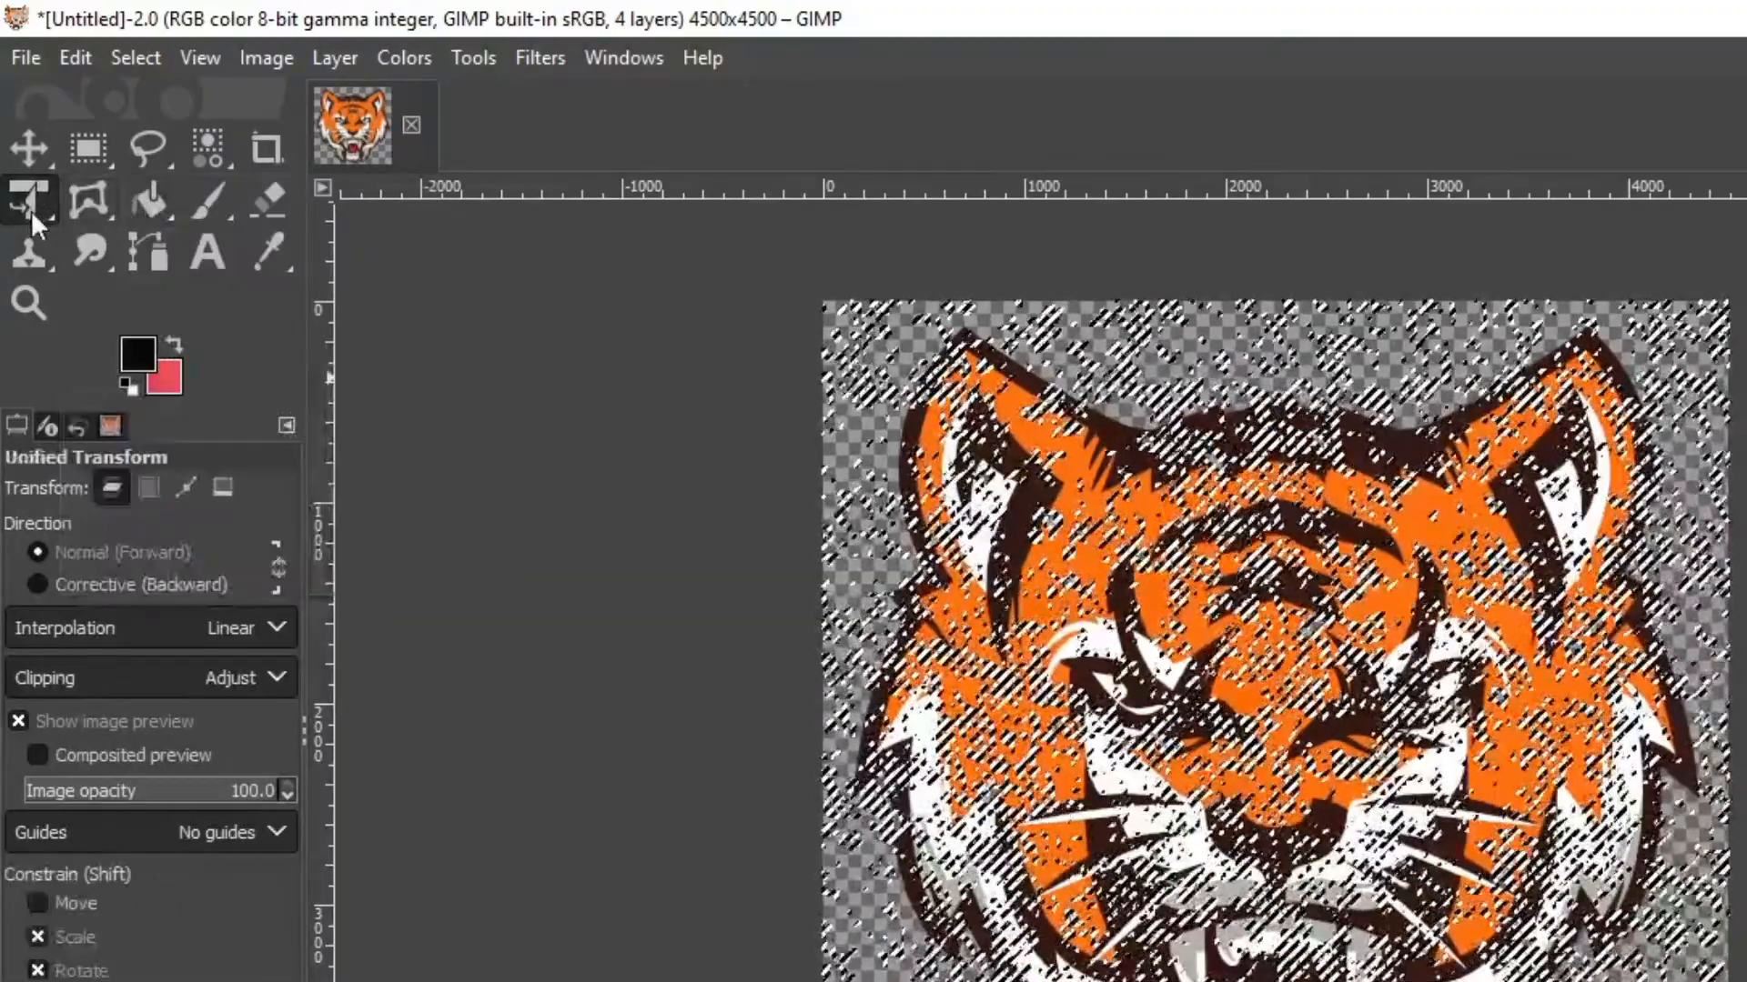
{"action": "left_click_drag", "start_coordinate": [24, 206], "coordinate": [271, 217]}
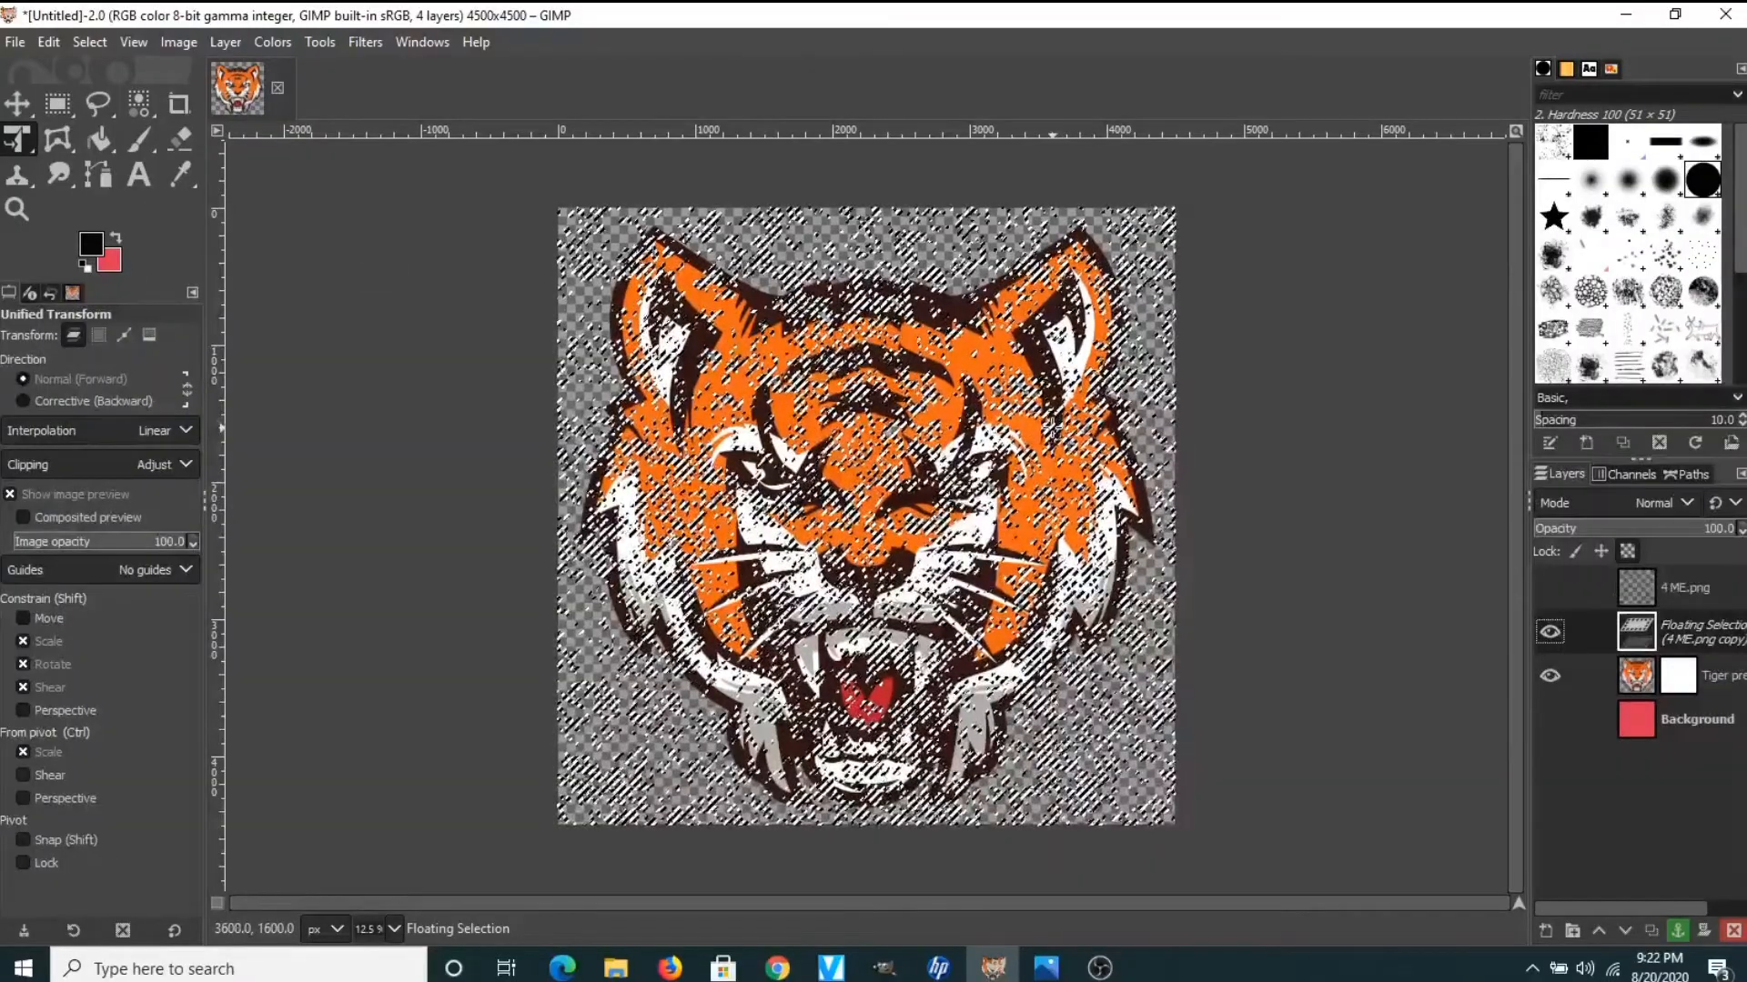
{"action": "left_click", "coordinate": [1052, 426]}
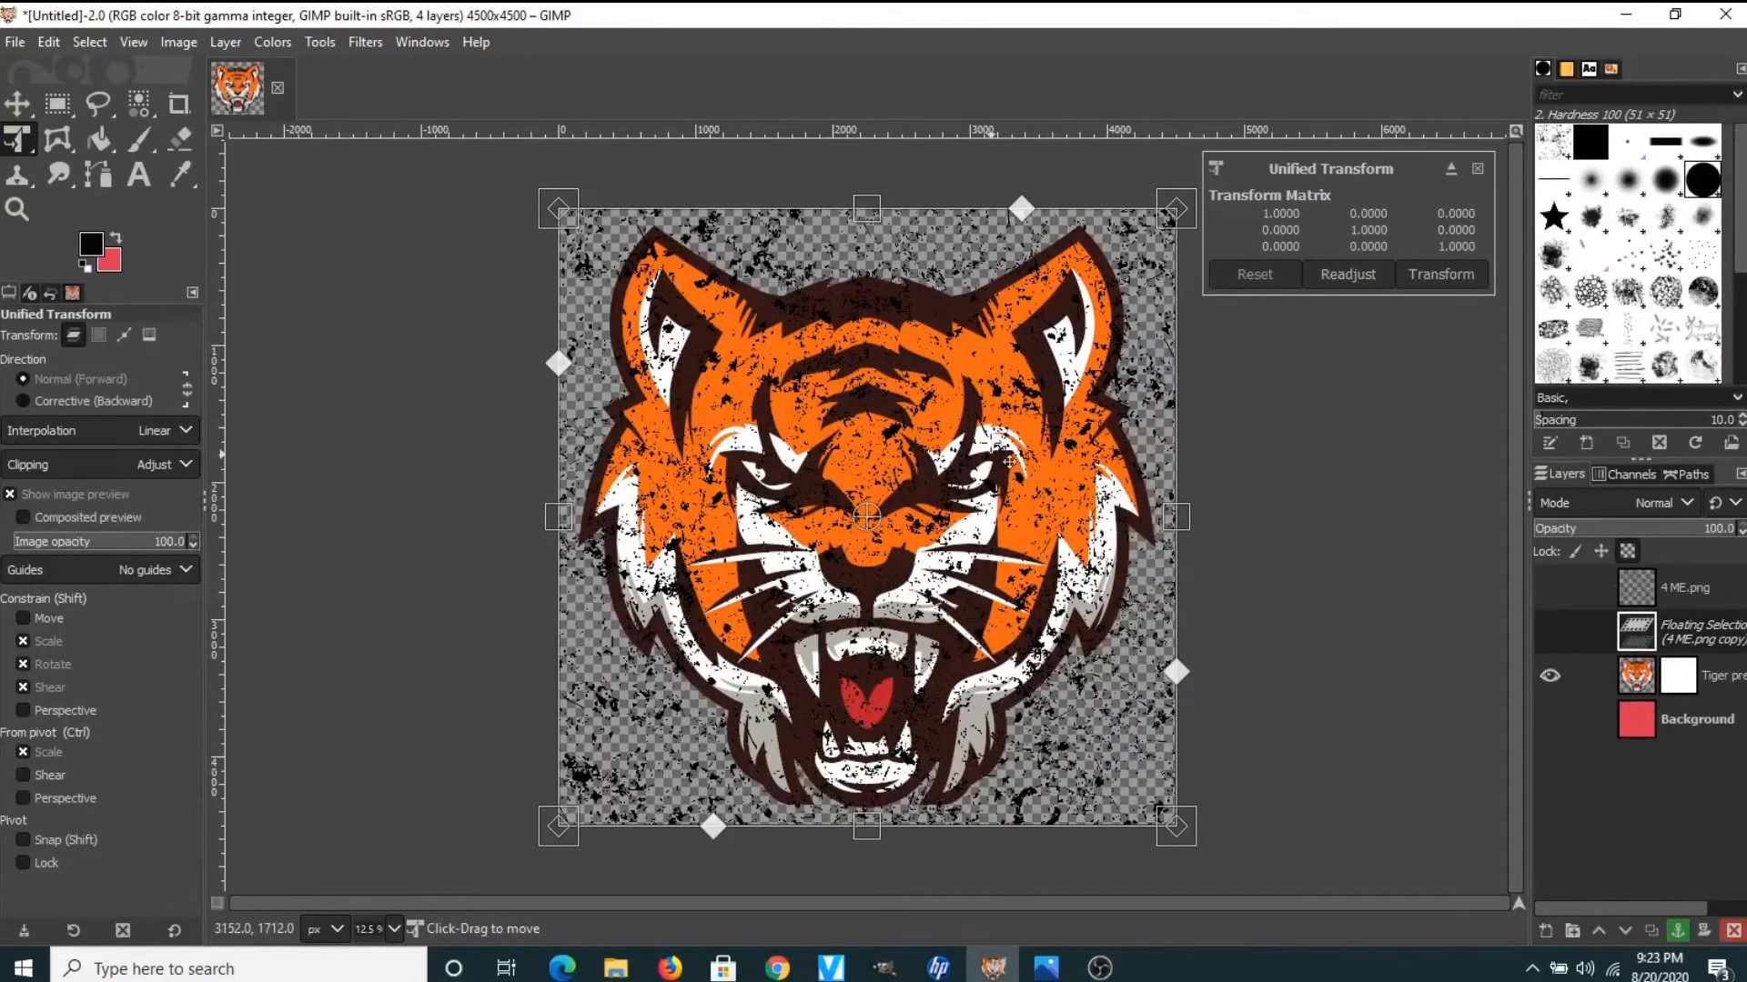
{"action": "mouse_move", "coordinate": [988, 416]}
{"action": "left_mouse_down"}
{"action": "mouse_move", "coordinate": [992, 452]}
{"action": "mouse_move", "coordinate": [1001, 415]}
{"action": "mouse_move", "coordinate": [947, 398]}
{"action": "mouse_move", "coordinate": [993, 409]}
{"action": "mouse_move", "coordinate": [957, 414]}
{"action": "mouse_move", "coordinate": [973, 418]}
{"action": "mouse_move", "coordinate": [965, 395]}
{"action": "mouse_move", "coordinate": [976, 415]}
{"action": "left_mouse_up"}
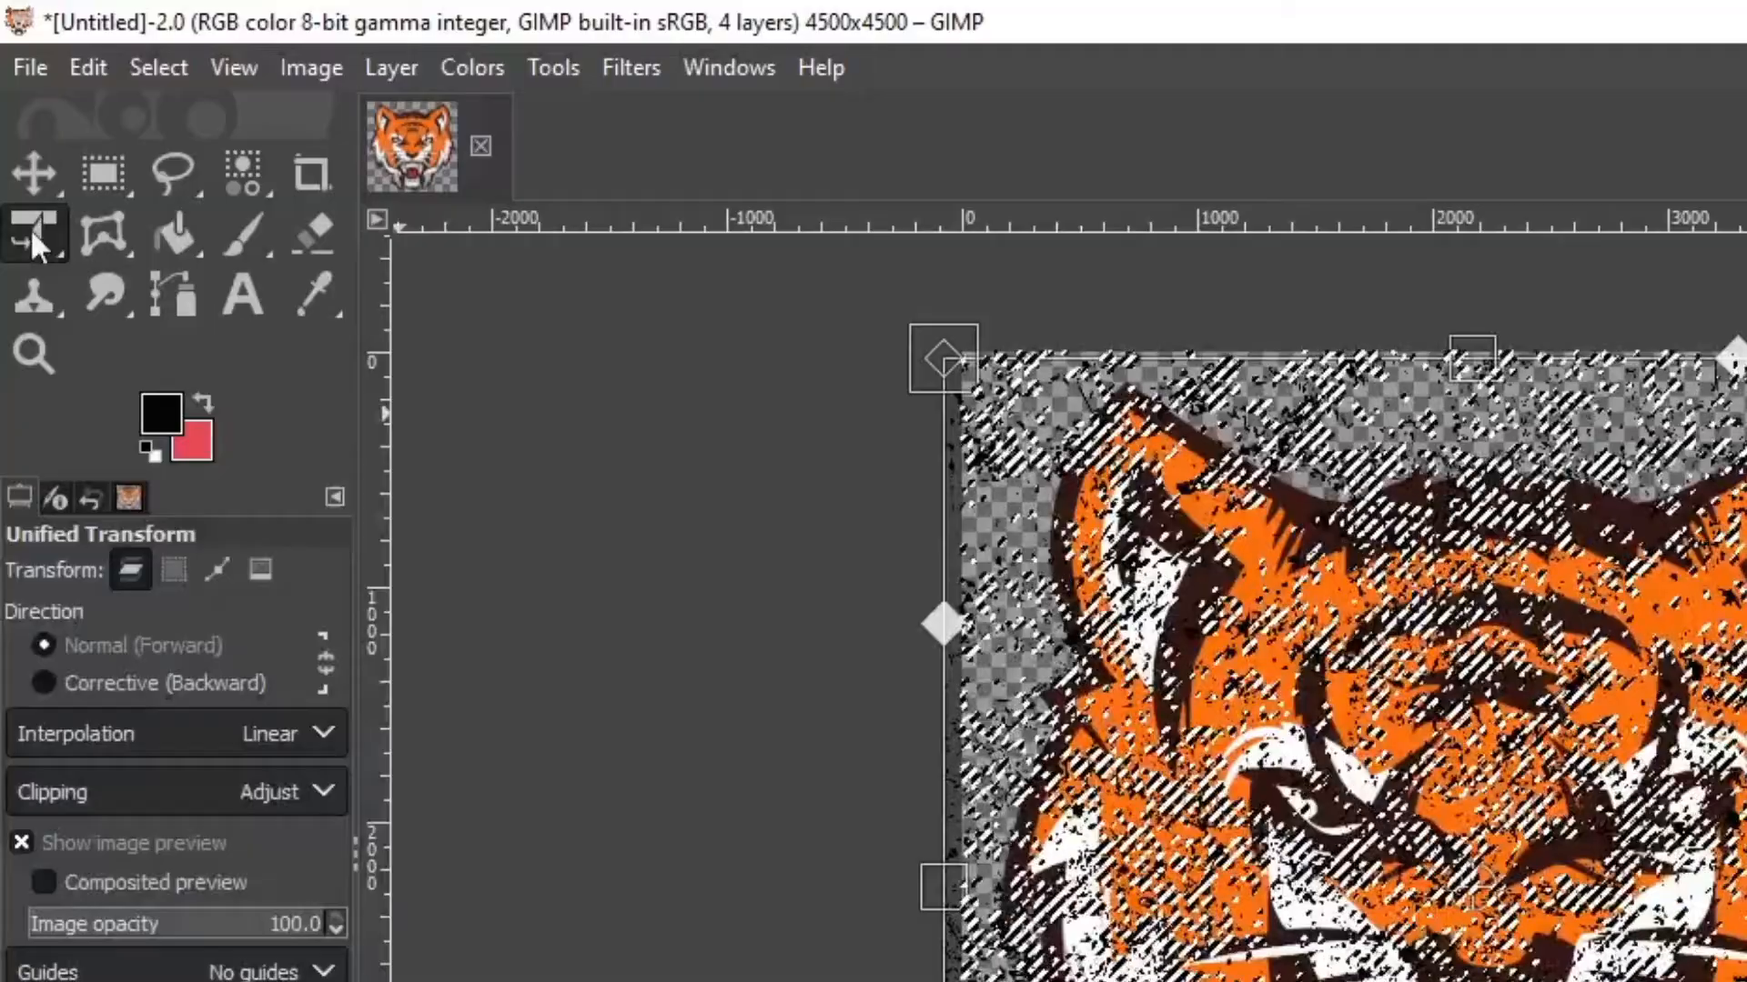
{"action": "left_click", "coordinate": [15, 144]}
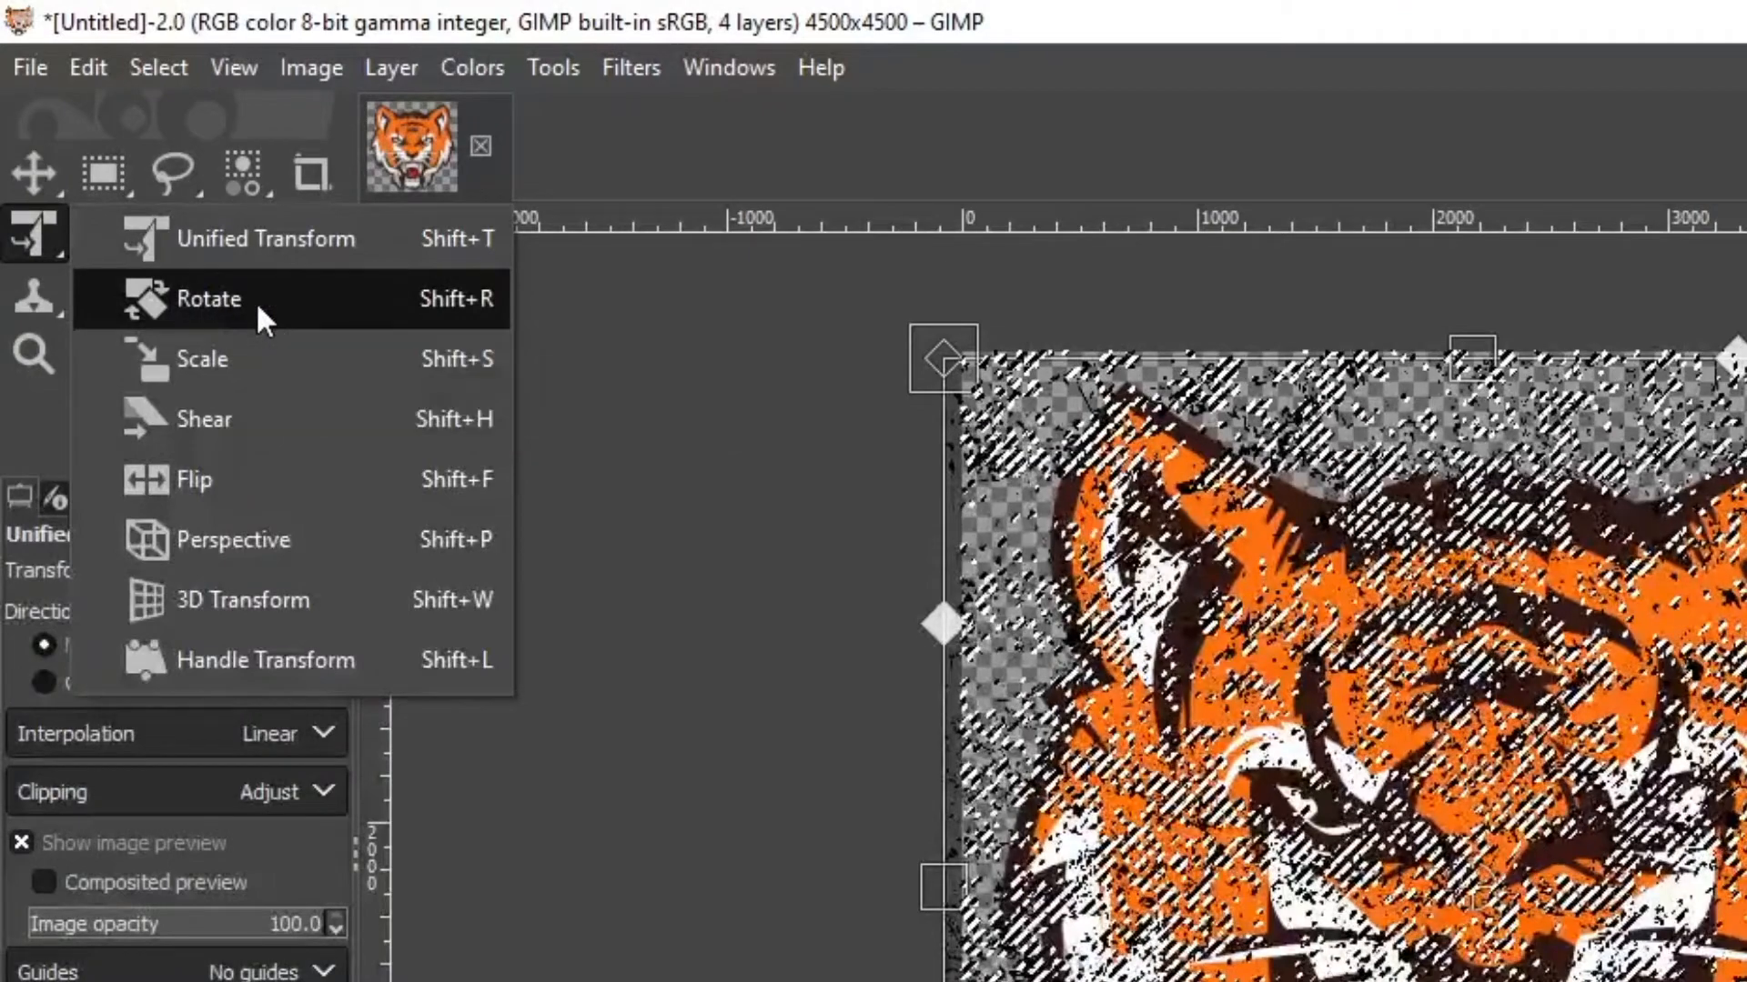
Rotate the floating grunge texture by about 91° and anchor it into the mask
{"action": "left_click", "coordinate": [242, 303]}
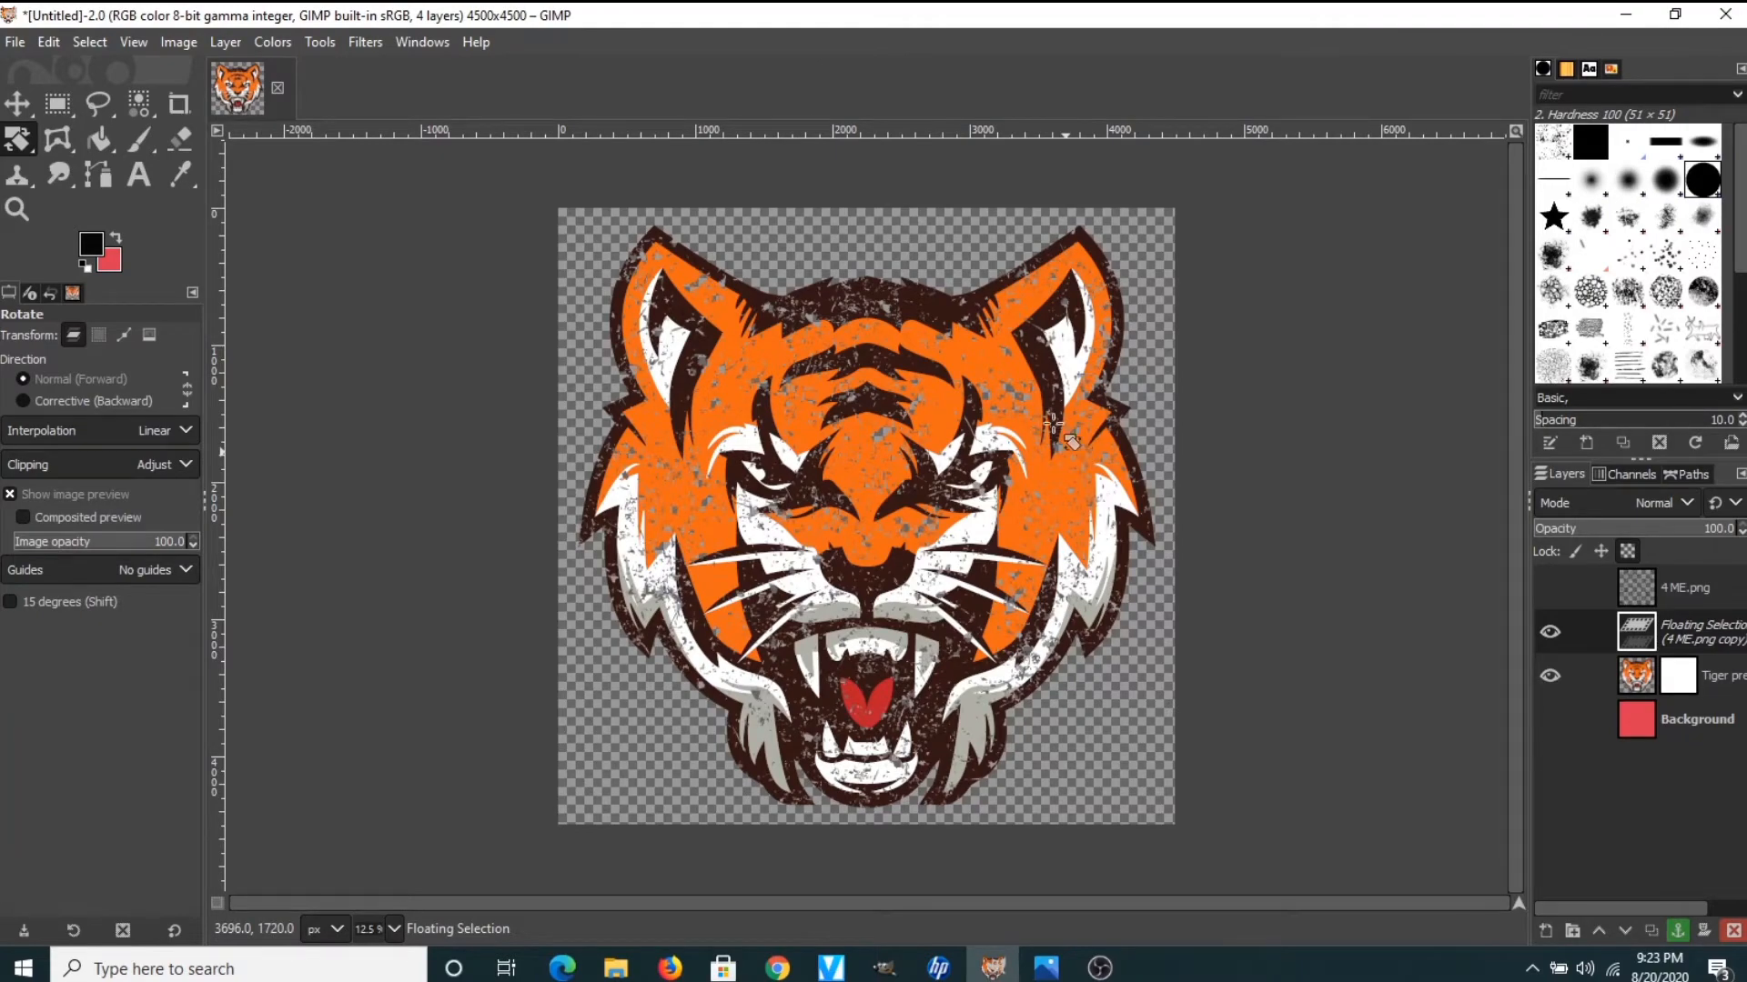
{"action": "mouse_move", "coordinate": [1040, 406]}
{"action": "left_mouse_down"}
{"action": "mouse_move", "coordinate": [1060, 324]}
{"action": "mouse_move", "coordinate": [1128, 503]}
{"action": "mouse_move", "coordinate": [1144, 826]}
{"action": "left_mouse_up"}
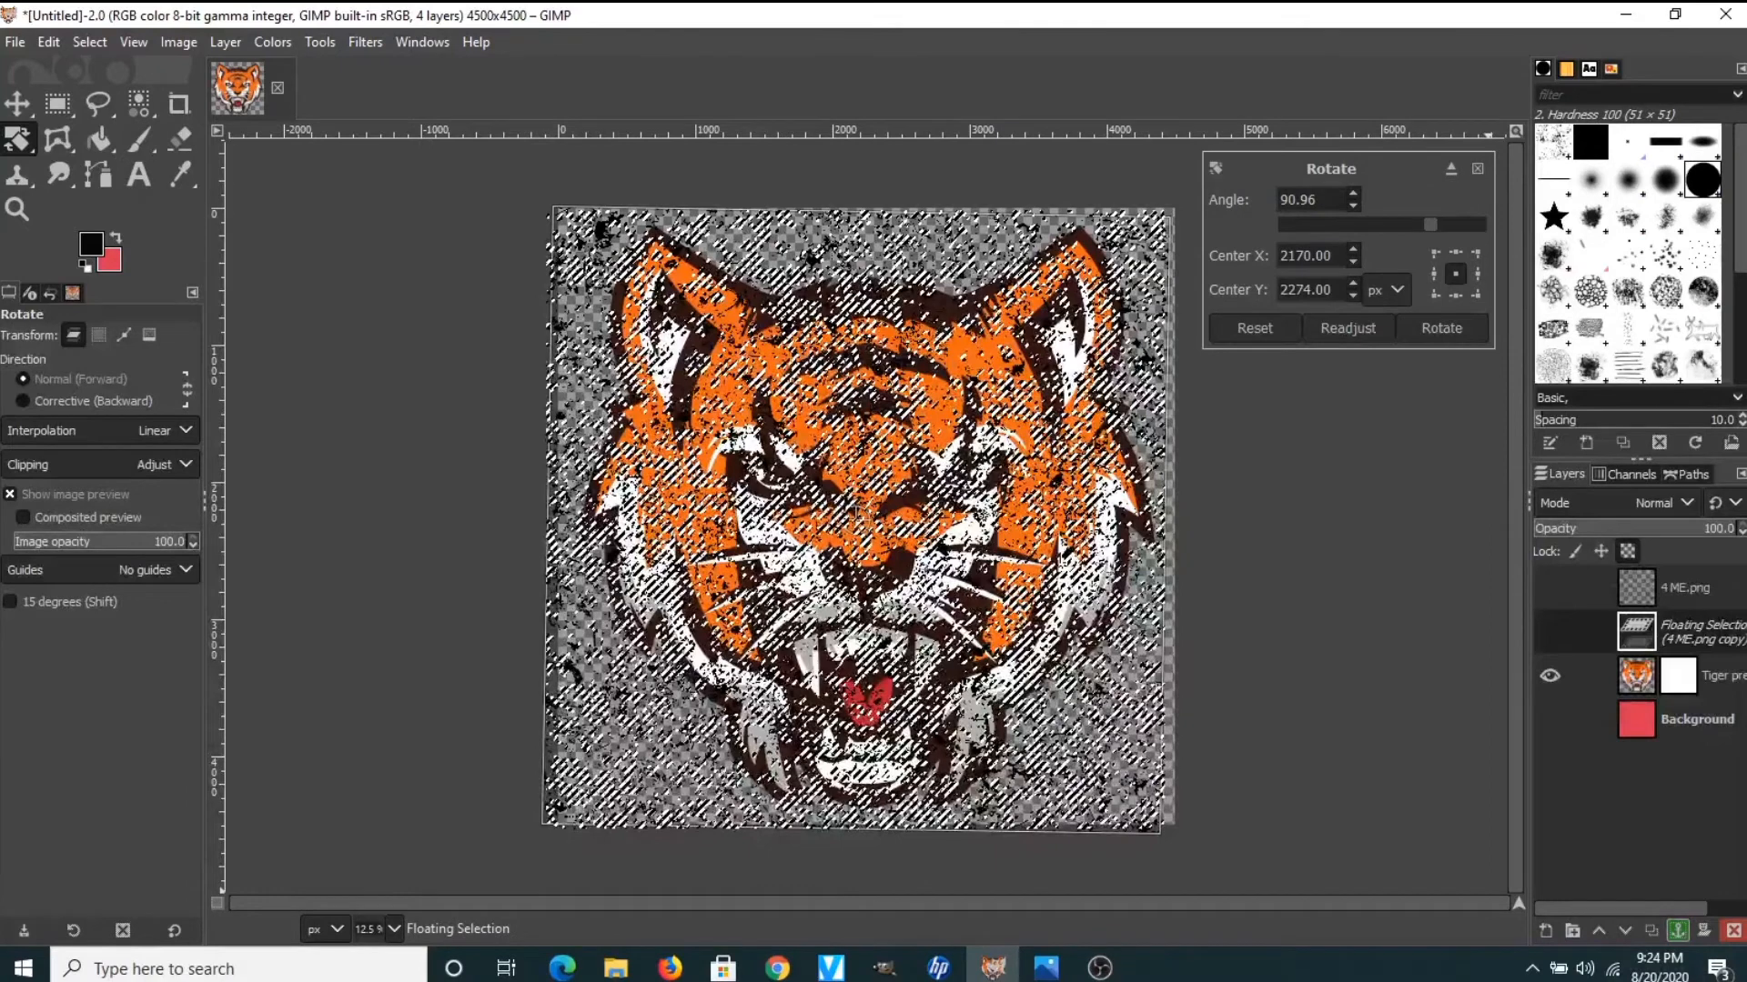
{"action": "left_click", "coordinate": [1679, 930]}
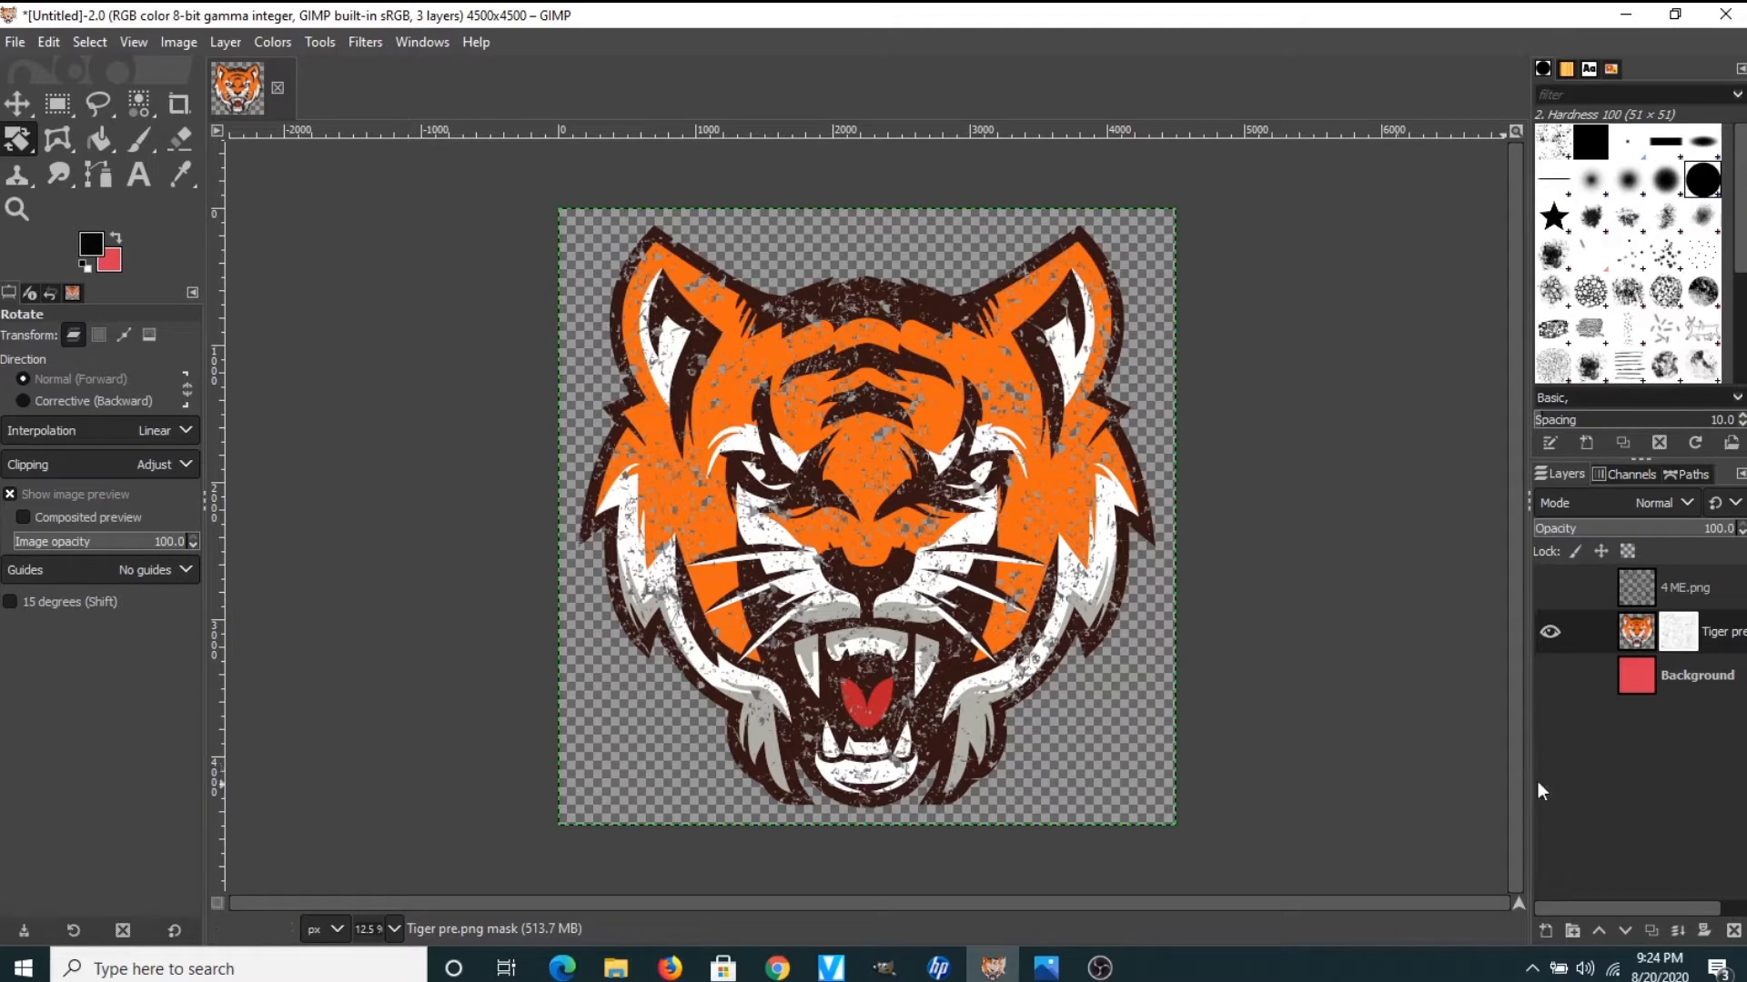
Briefly show the 4 ME.png layer to compare with the distressed tiger, then hide it again
{"action": "left_click", "coordinate": [1554, 585]}
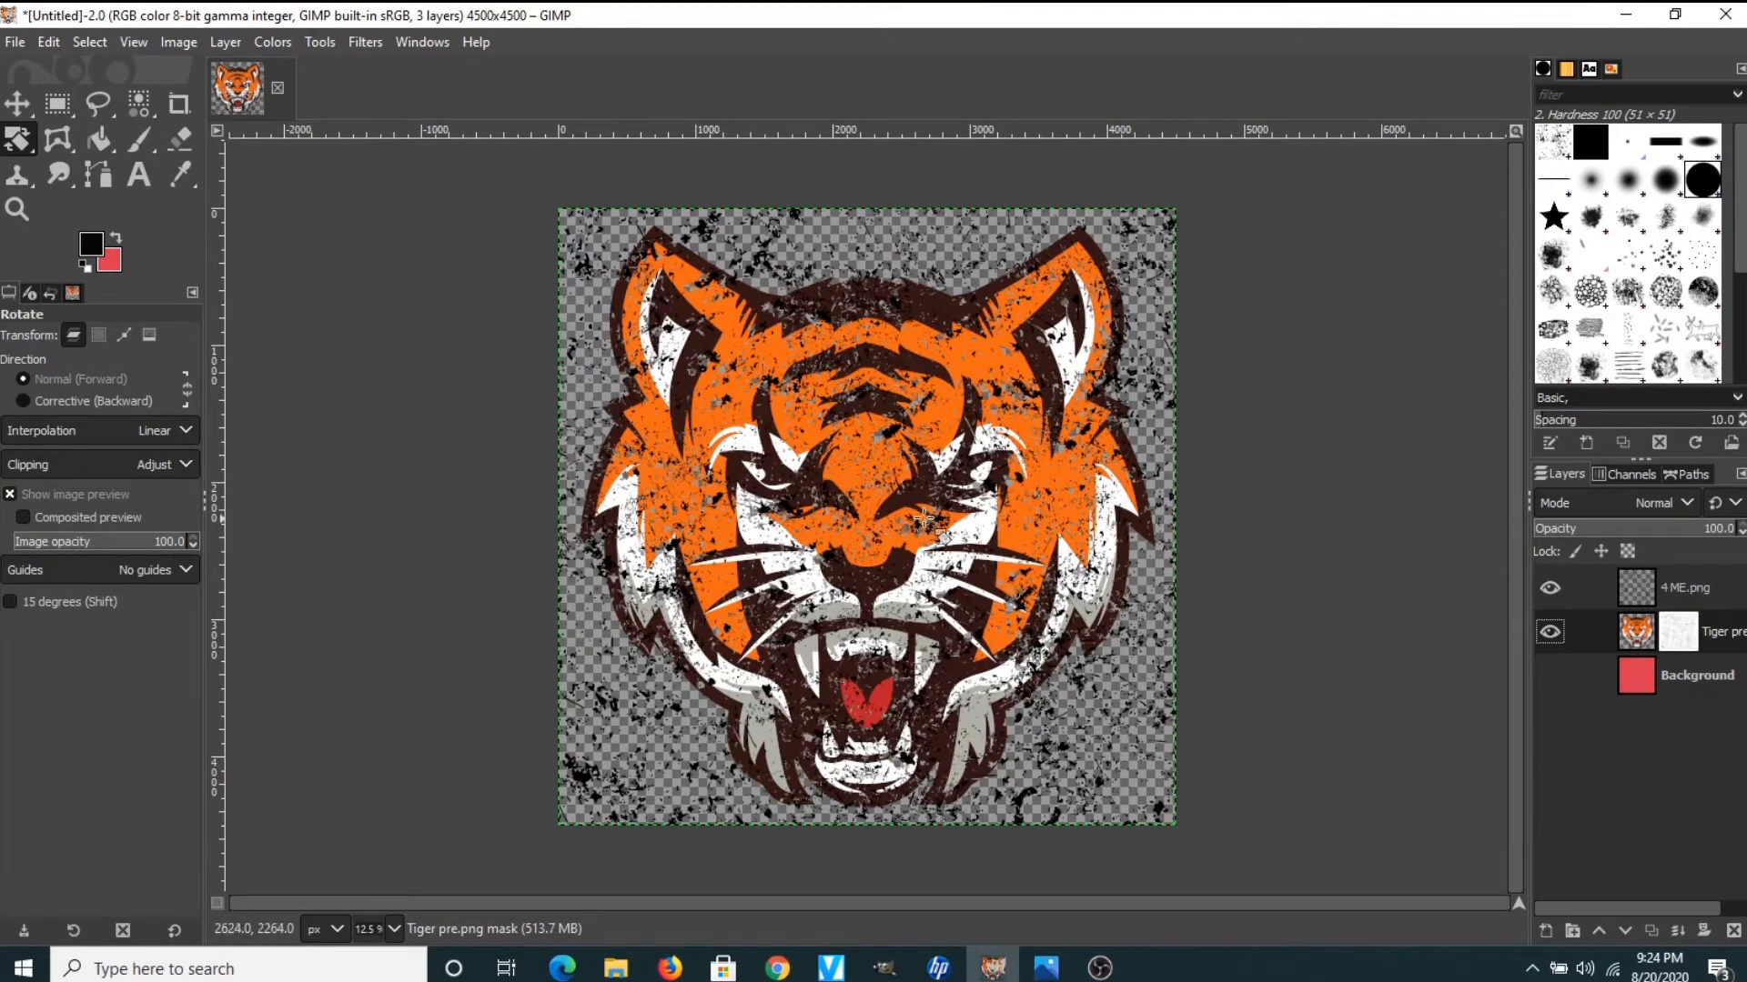
{"action": "left_click", "coordinate": [1549, 589]}
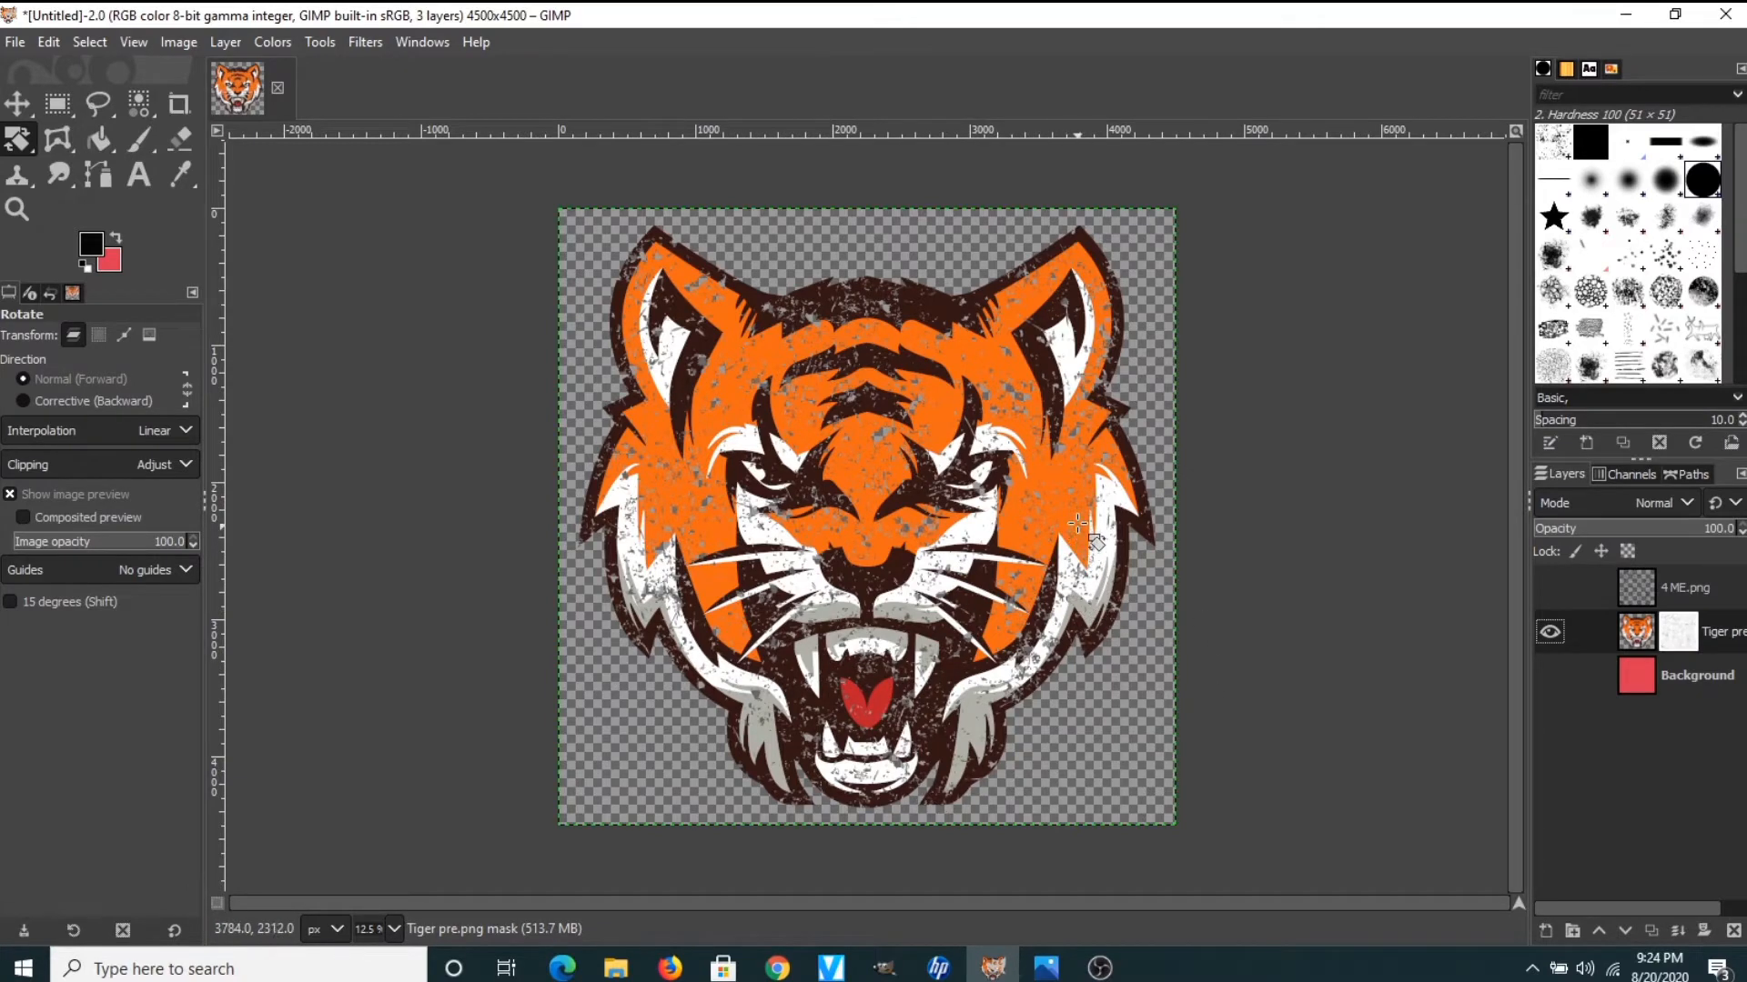
{"action": "left_click", "coordinate": [17, 46]}
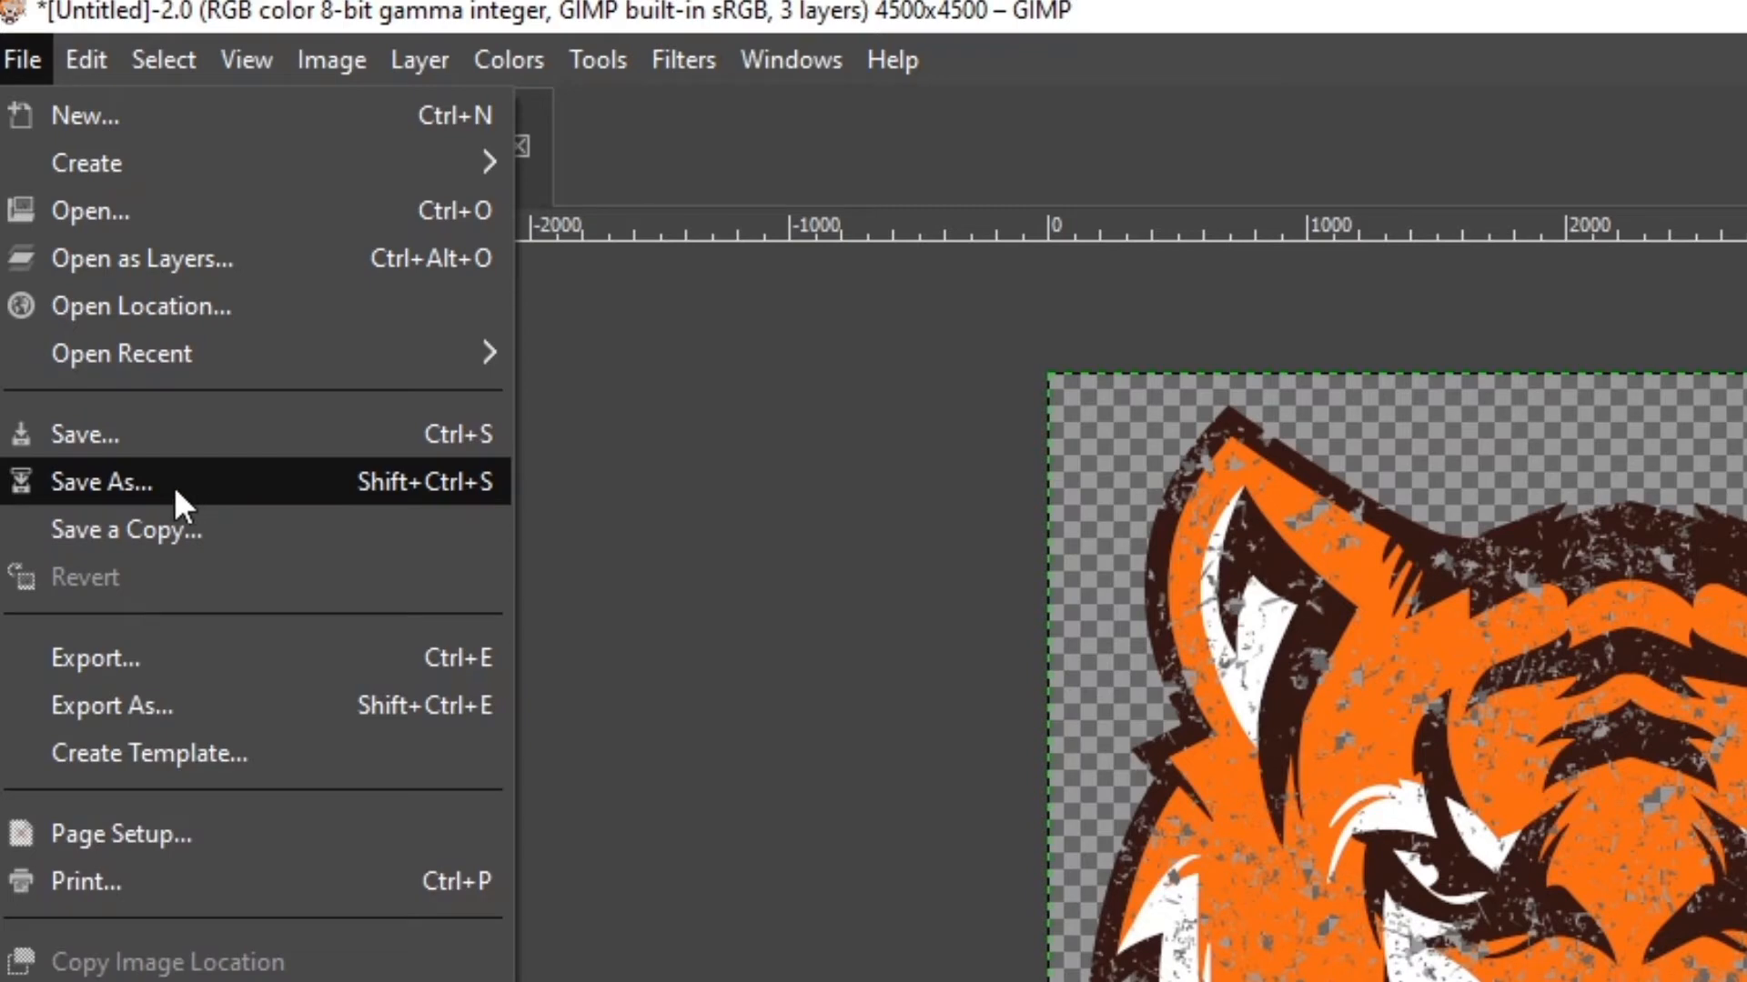
Export the image as tiger.png, accepting the default PNG export settings
{"action": "left_click", "coordinate": [109, 705]}
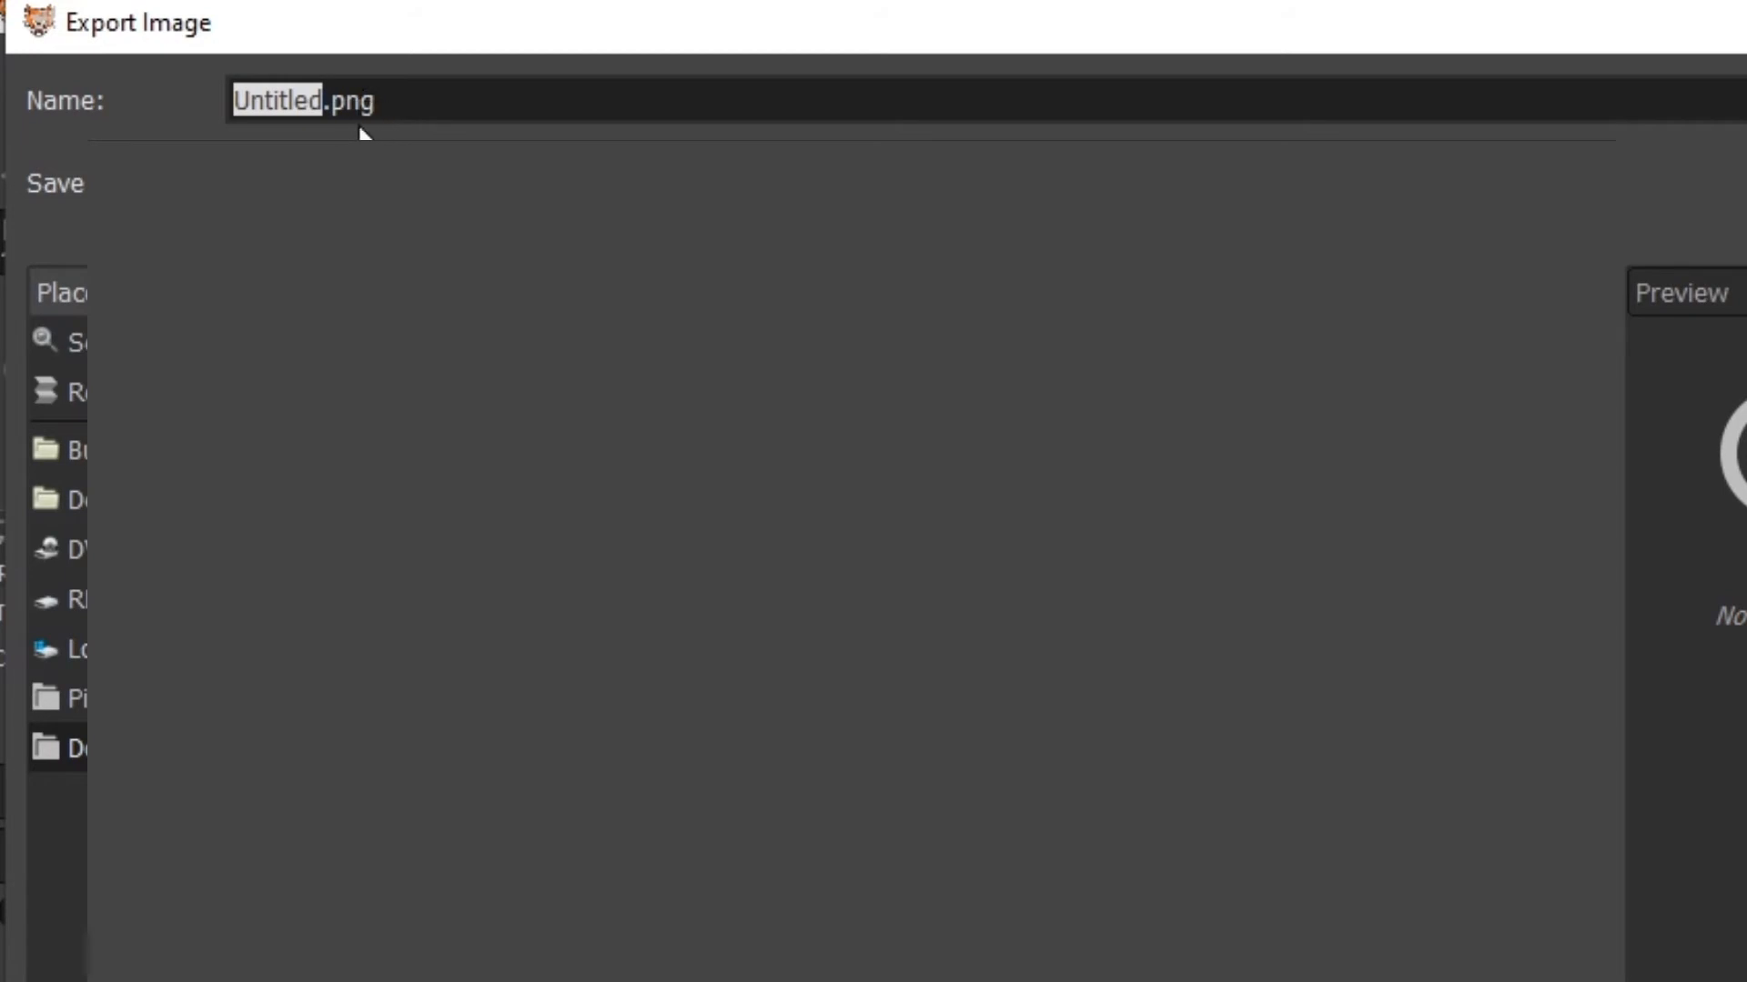
{"action": "left_click", "coordinate": [323, 100]}
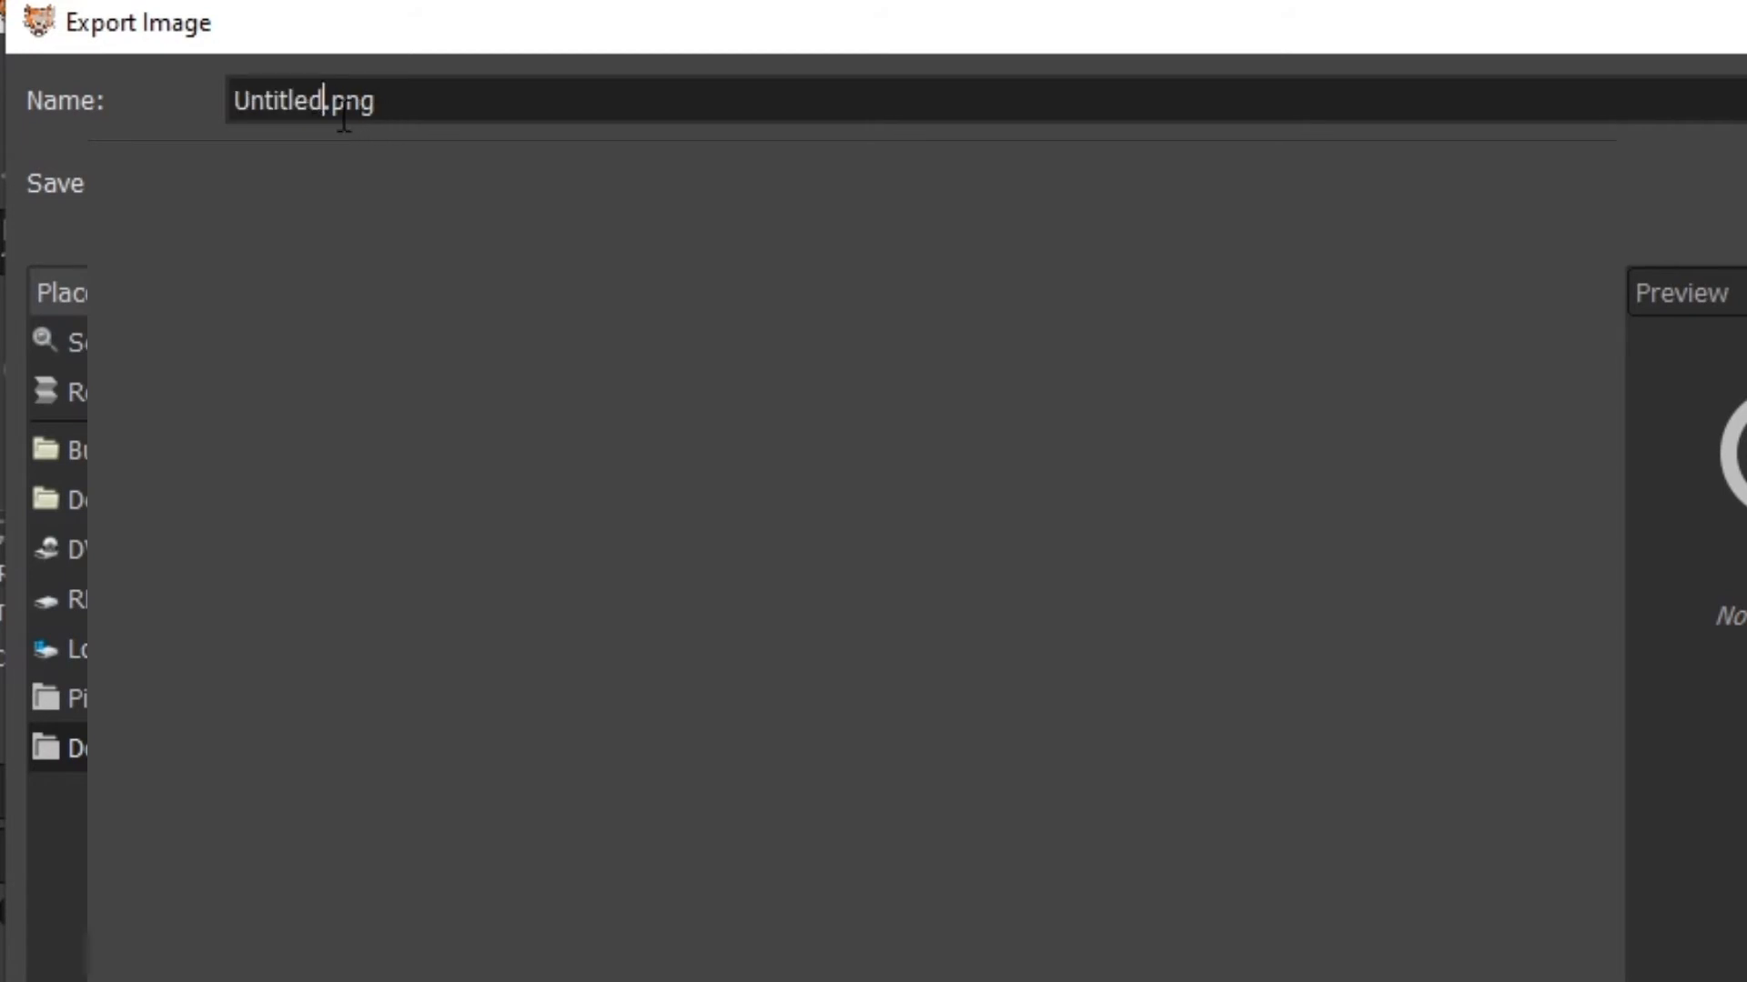
{"action": "key", "text": "BackSpace"}
{"action": "key", "text": "BackSpace"}
{"action": "key", "text": "BackSpace"}
{"action": "key", "text": "BackSpace"}
{"action": "key", "text": "BackSpace"}
{"action": "key", "text": "BackSpace"}
{"action": "key", "text": "BackSpace"}
{"action": "key", "text": "BackSpace"}
{"action": "type", "text": "tiger"}
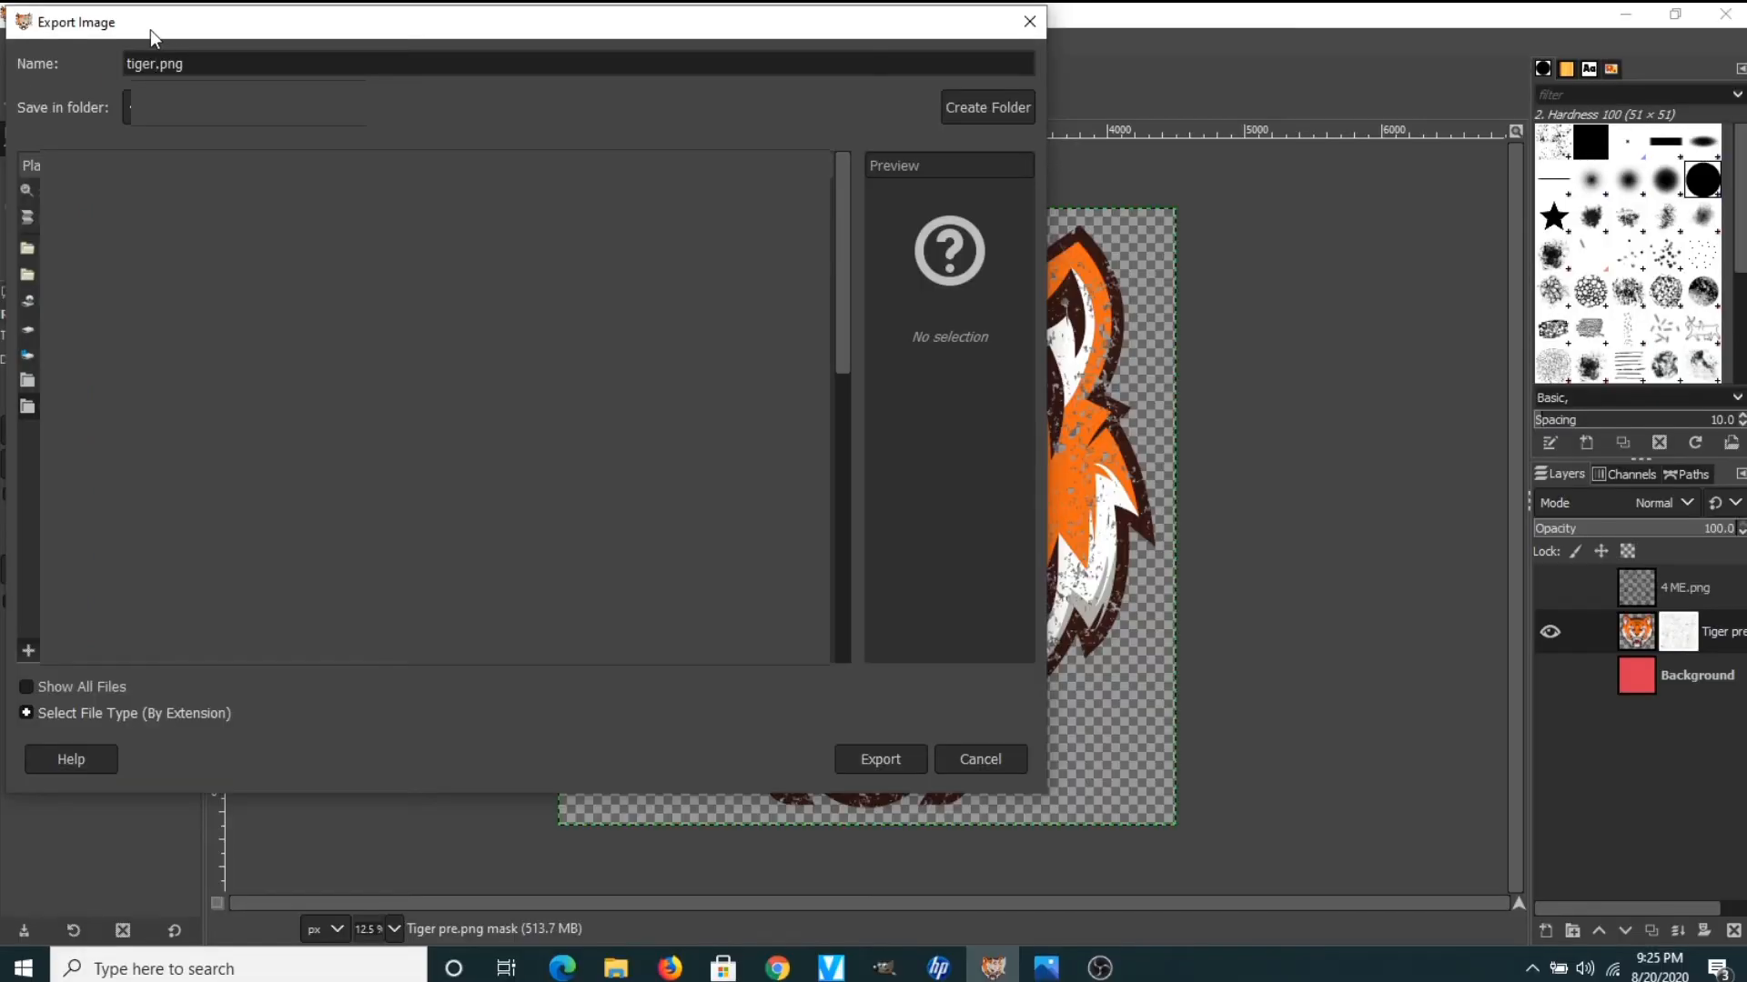
{"action": "left_click", "coordinate": [892, 762]}
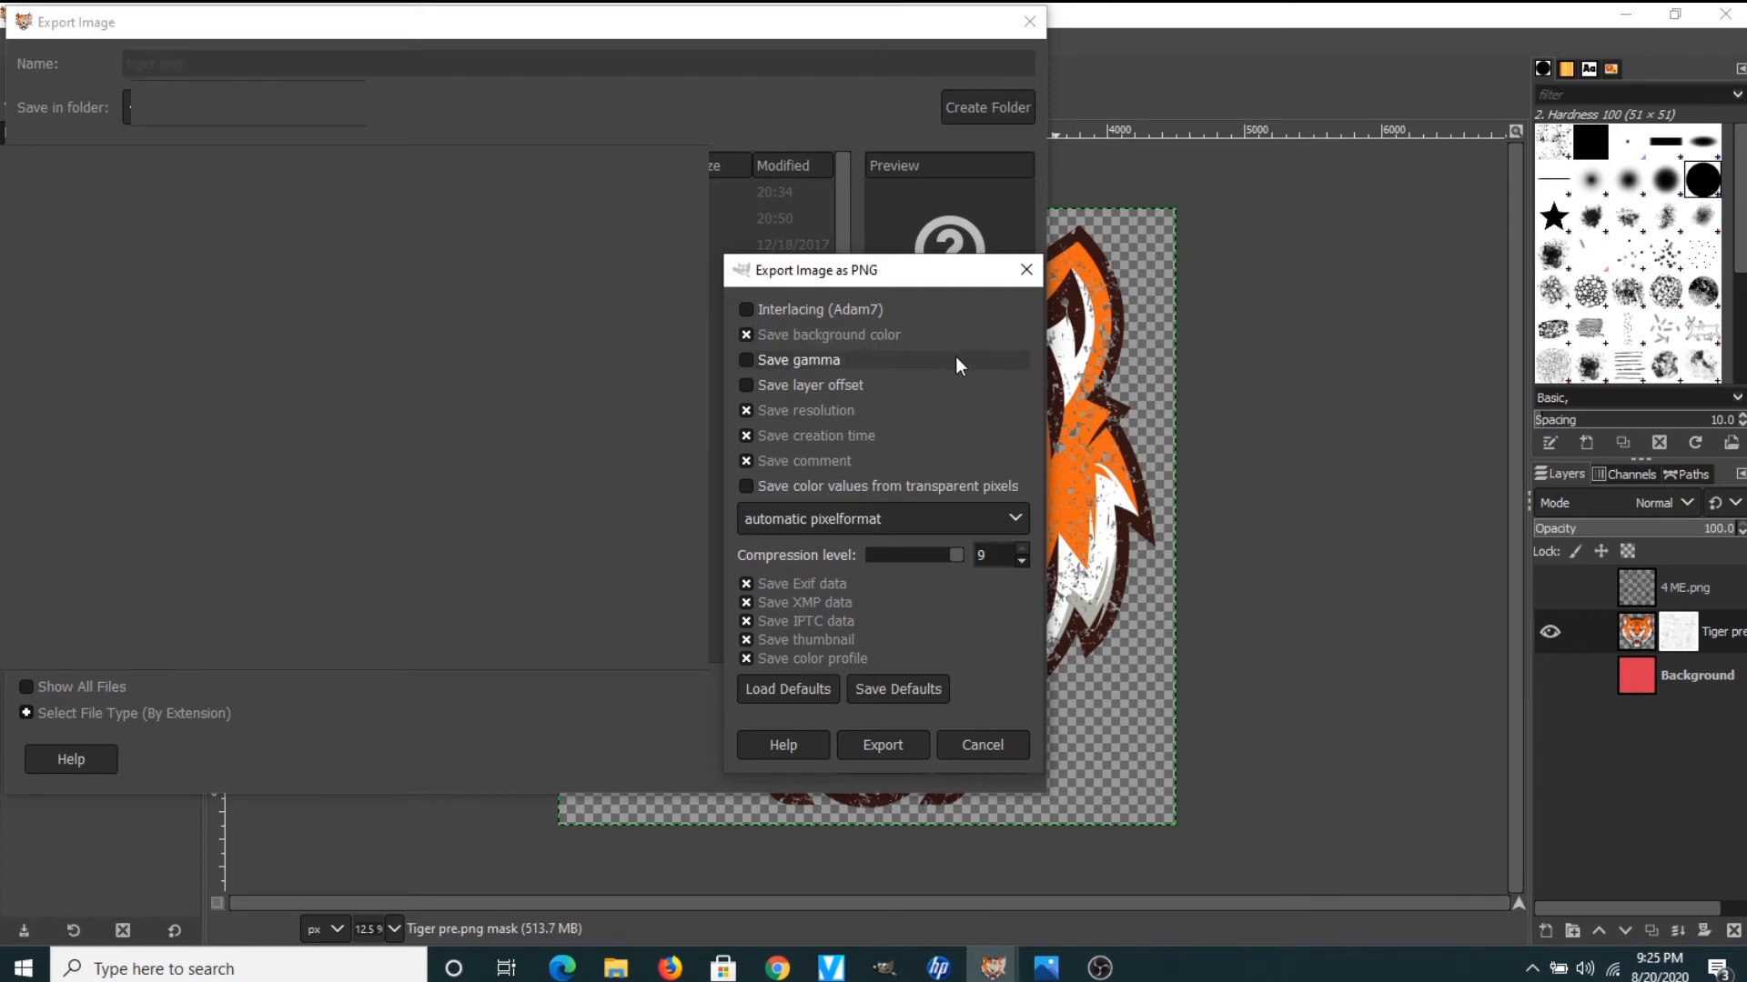
{"action": "left_click", "coordinate": [893, 750]}
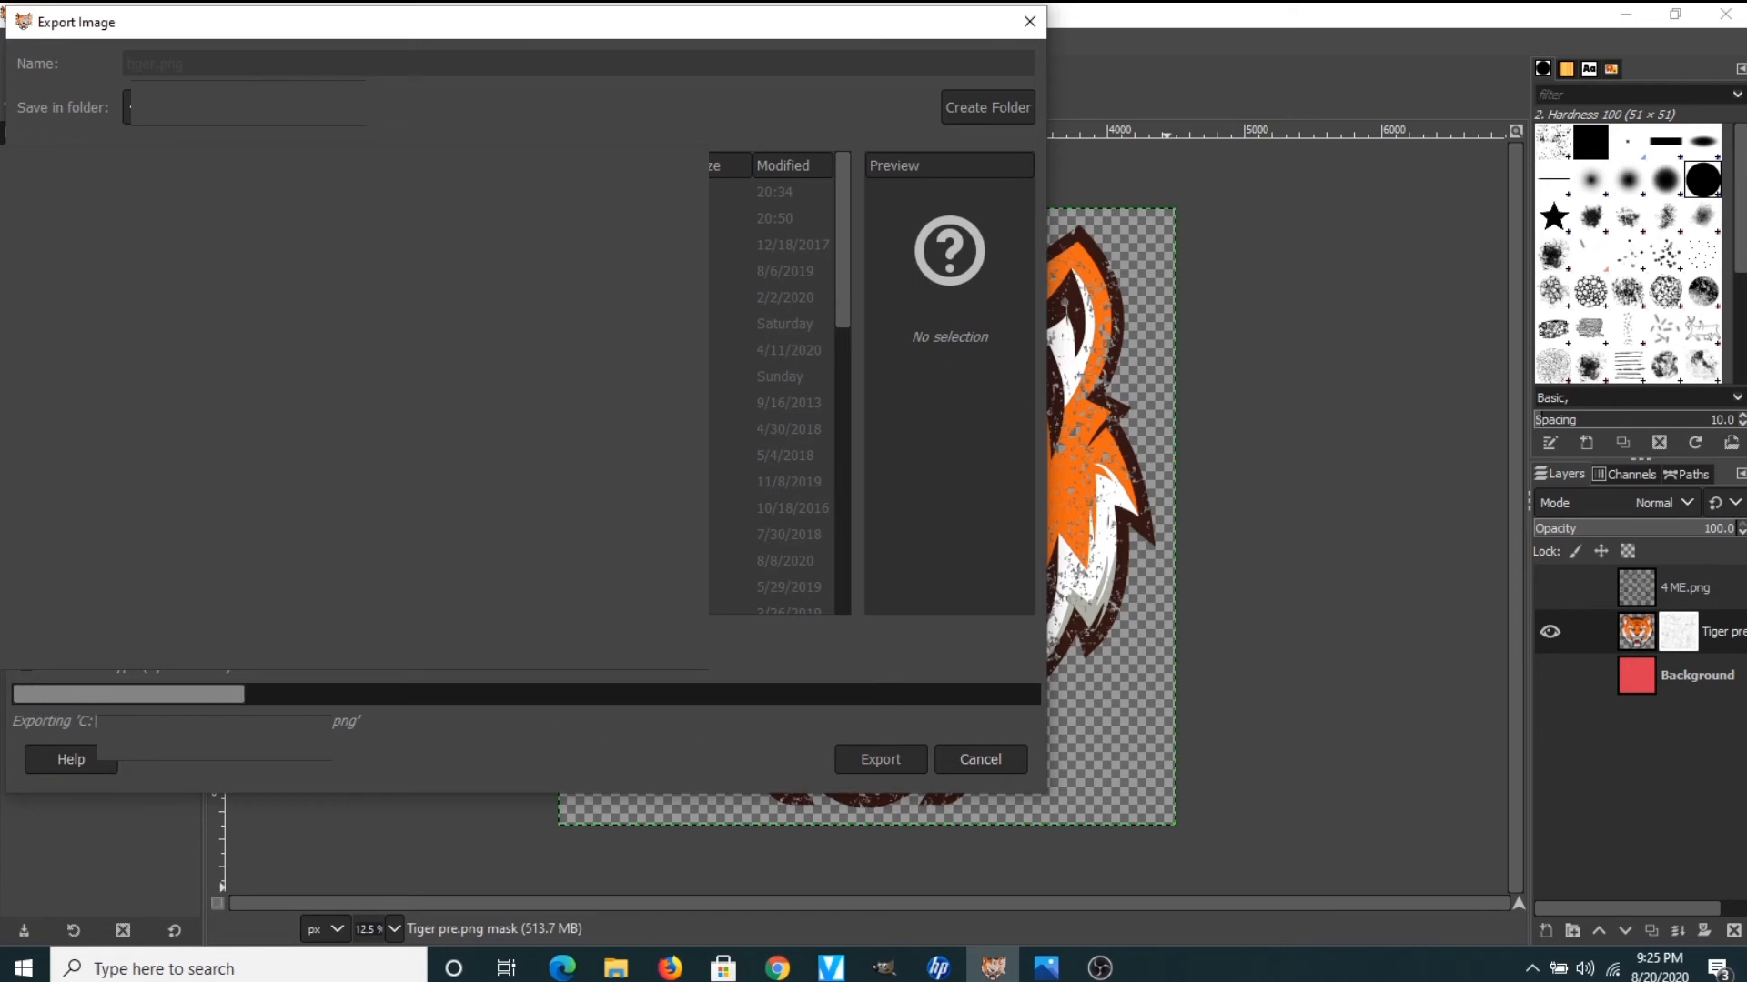
Bring the Photos window showing Tiger black.png in front of GIMP
{"action": "mouse_move", "coordinate": [1048, 974]}
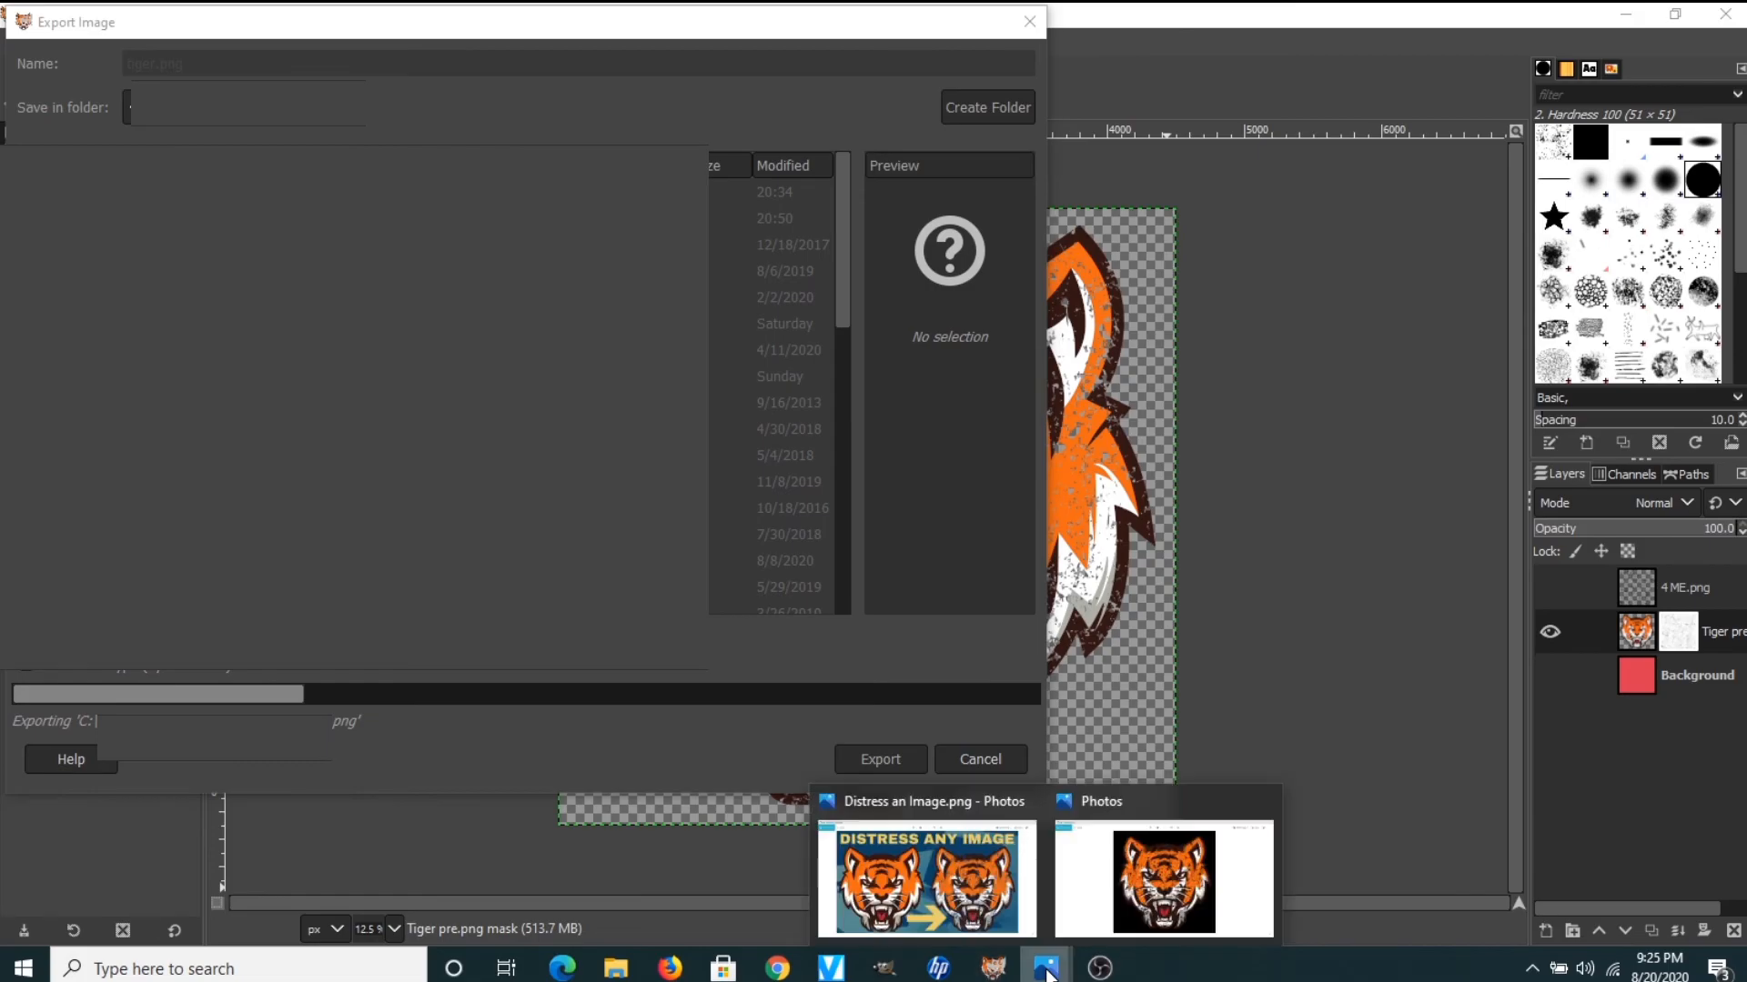
{"action": "left_click", "coordinate": [1183, 903]}
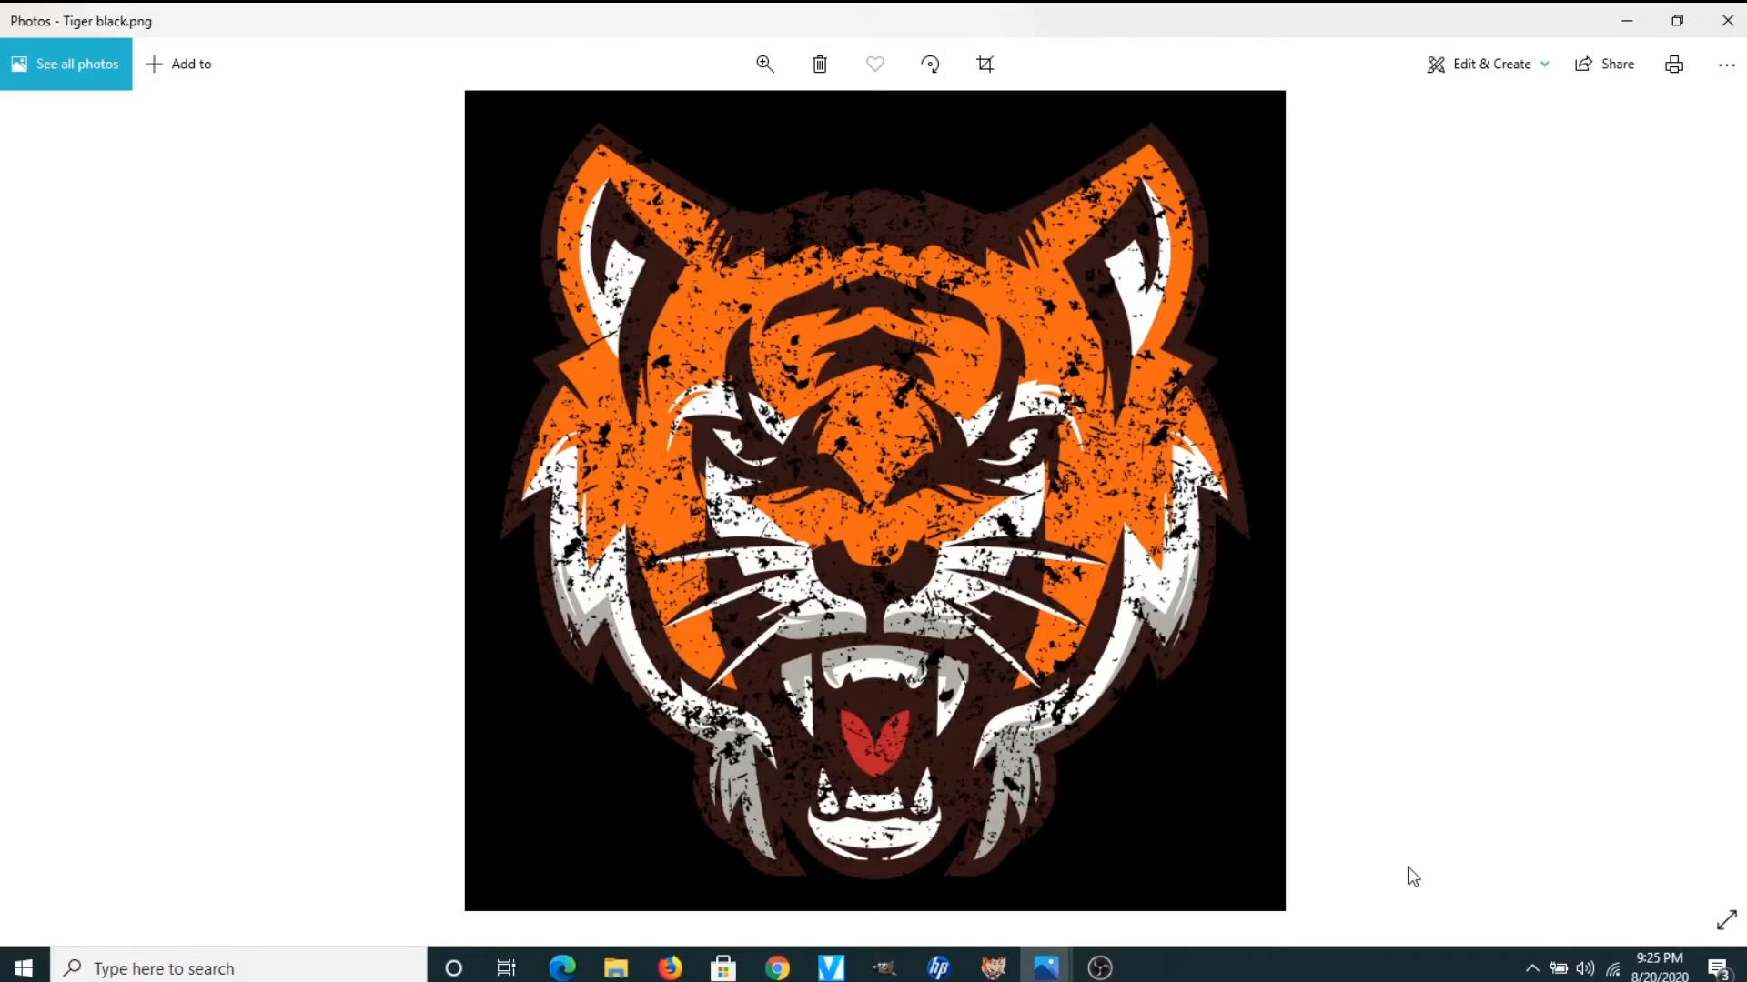